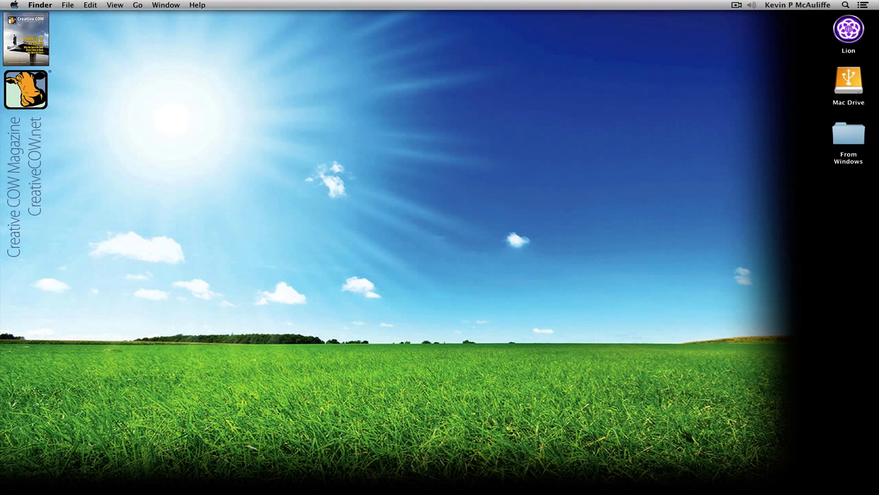
Switch to Avid Symphony and start a file import into the Sequences bin, browsing to the Dirty South Hip Hop V2 folder
{"action": "key", "text": "super+Tab"}
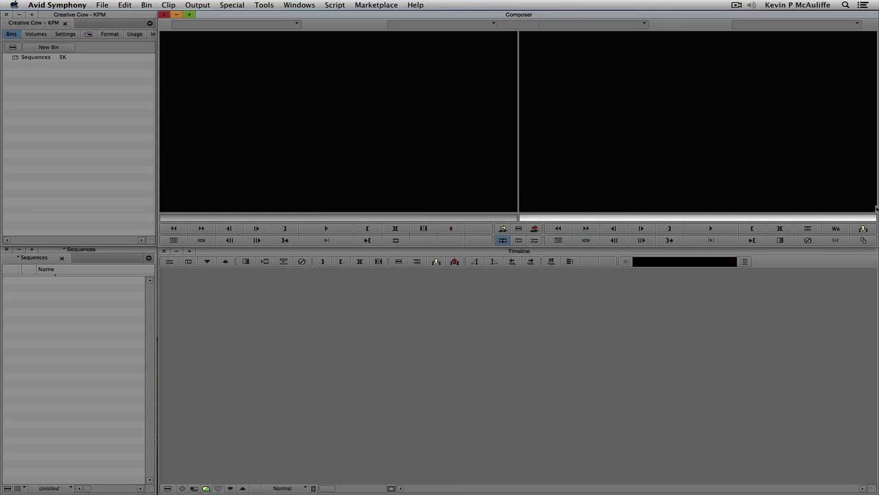
{"action": "left_click", "coordinate": [75, 312]}
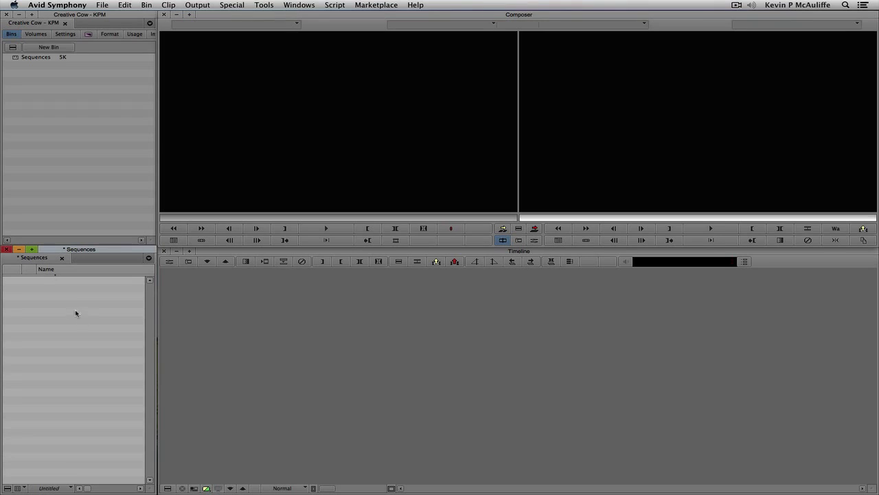
{"action": "right_click", "coordinate": [72, 301]}
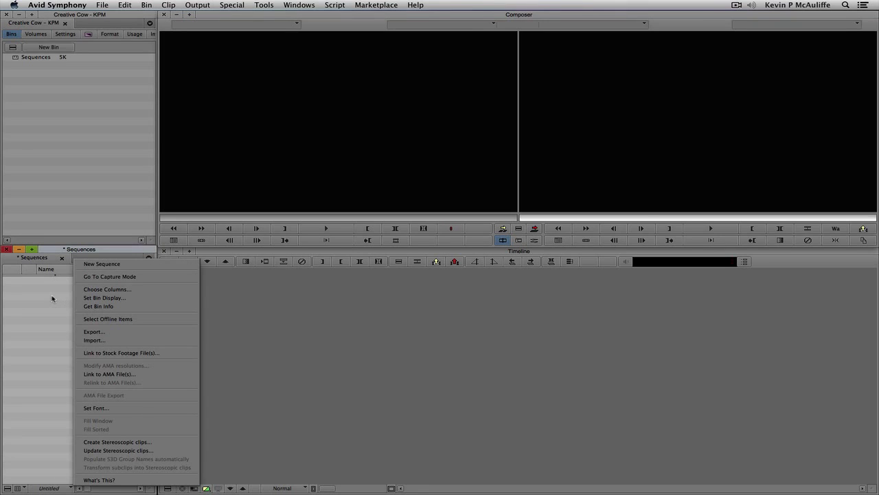
{"action": "left_click", "coordinate": [95, 340]}
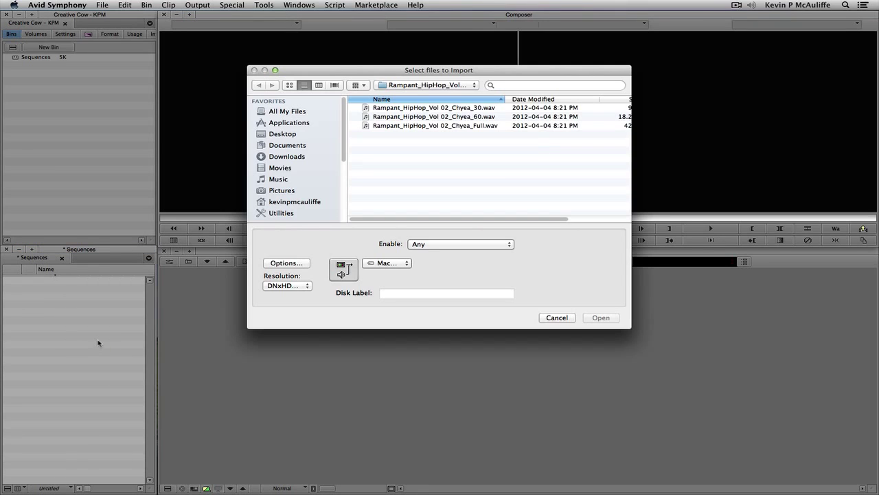
{"action": "left_click", "coordinate": [450, 85]}
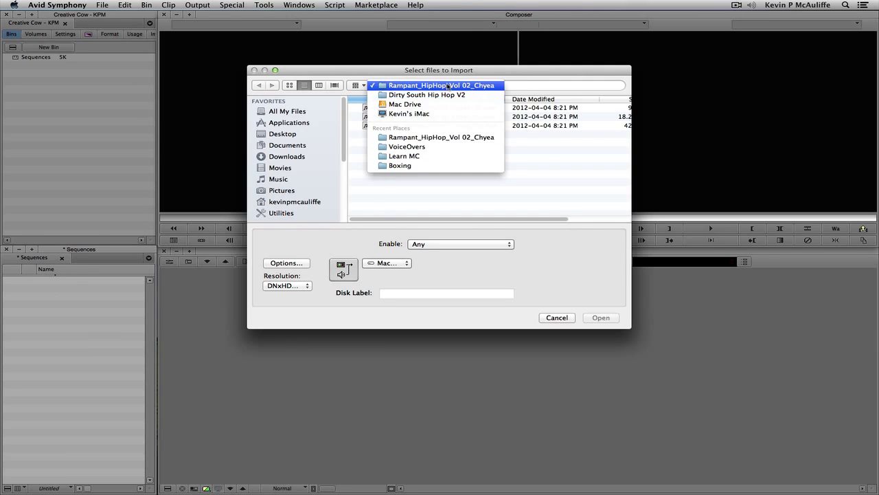
{"action": "left_click", "coordinate": [440, 95]}
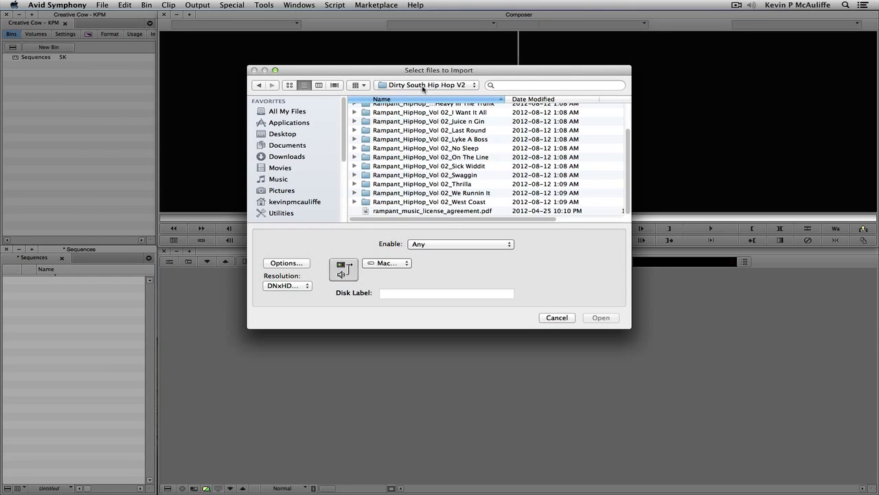
{"action": "scroll", "coordinate": [448, 141], "scroll_direction": "up", "scroll_amount": 3}
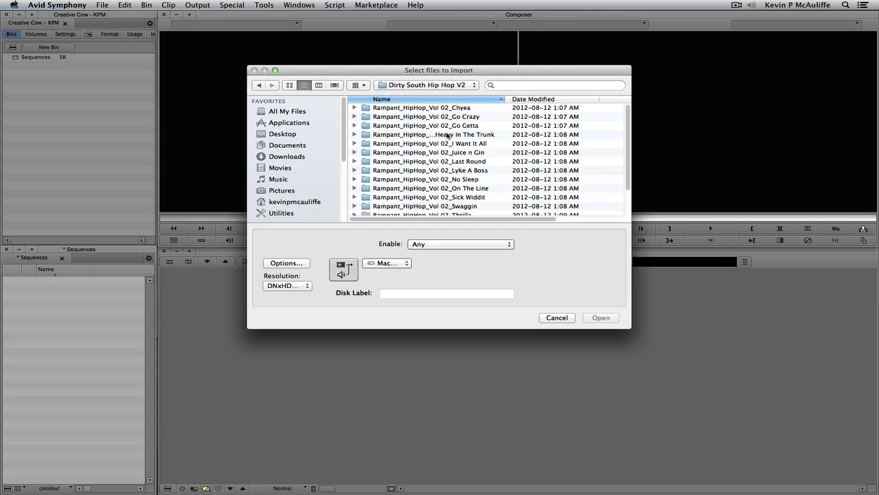
Audition Rampant_HipHop_Vol 02_No Sleep_30.wav from the No Sleep folder without importing it
{"action": "double_click", "coordinate": [429, 180]}
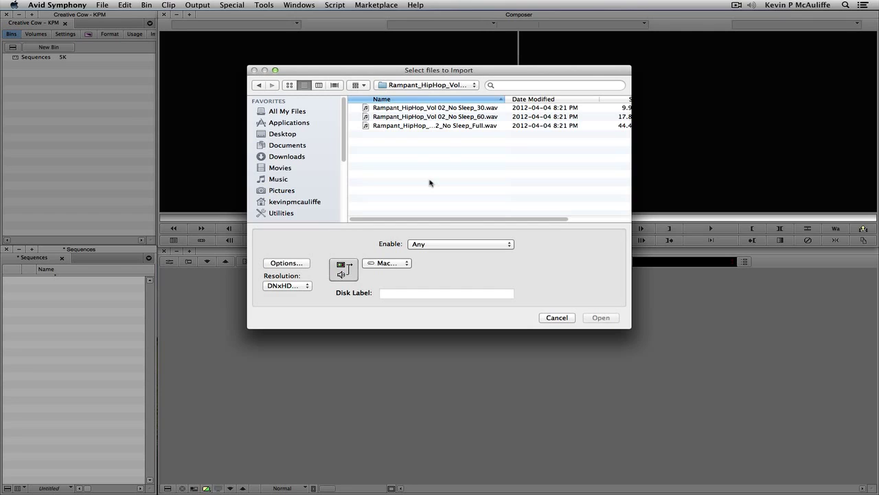
{"action": "left_click", "coordinate": [430, 108]}
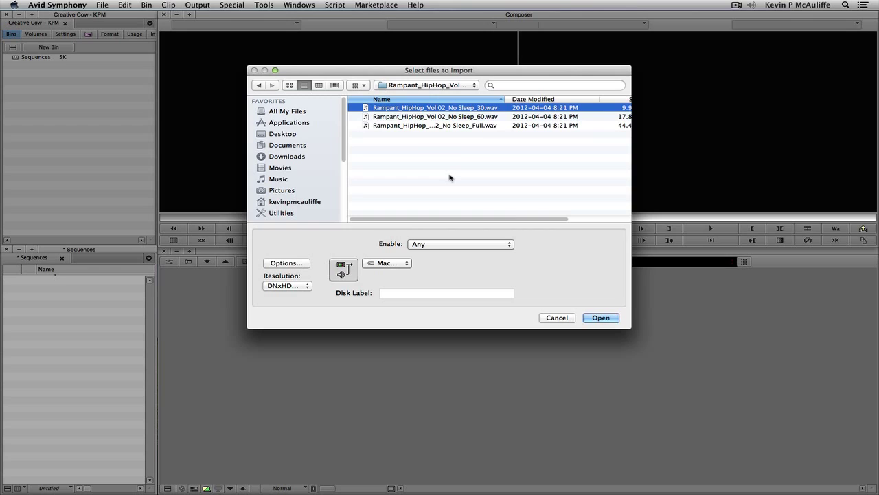
{"action": "key", "text": "space"}
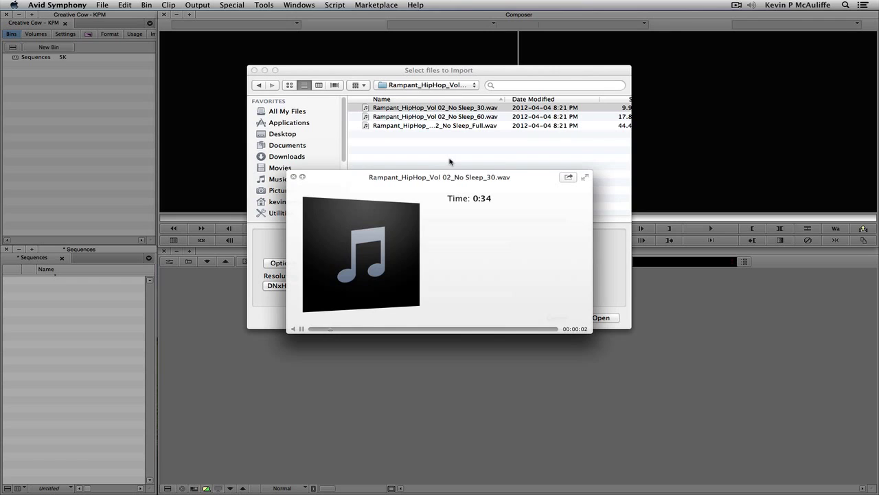
{"action": "key", "text": "space"}
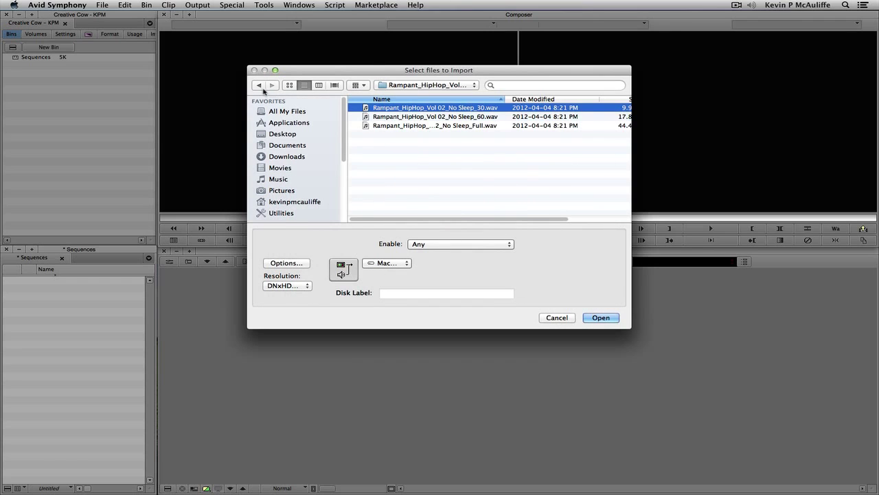
Preview Rampant_HipHop_Vol 02_Swaggin_30.wav from the Swaggin folder and import it, accepting the 23.98 start-time option for all files
{"action": "left_click", "coordinate": [259, 85]}
{"action": "scroll", "coordinate": [452, 198], "scroll_direction": "down", "scroll_amount": 1}
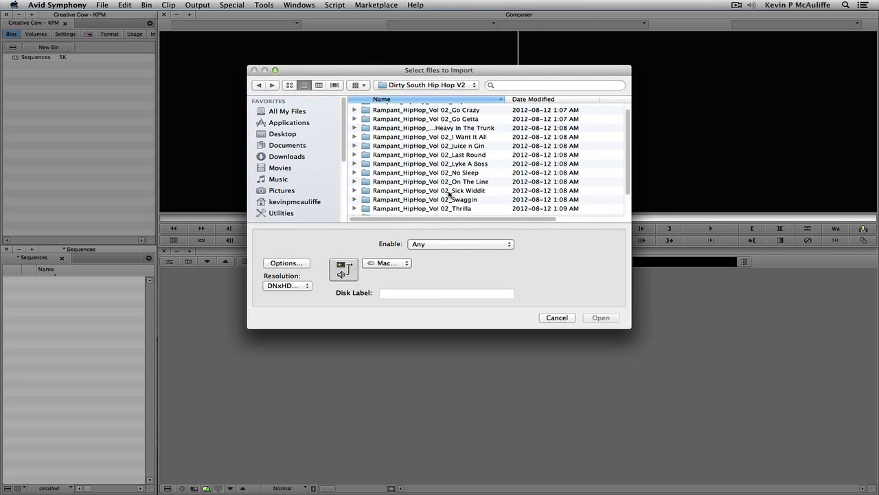
{"action": "double_click", "coordinate": [450, 200]}
{"action": "key", "text": "Down"}
{"action": "key", "text": "space"}
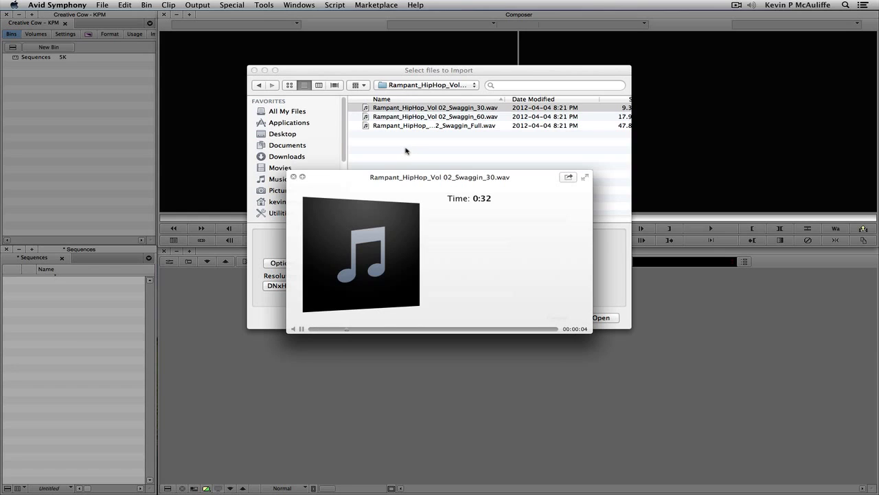
{"action": "key", "text": "space"}
{"action": "left_click", "coordinate": [597, 317]}
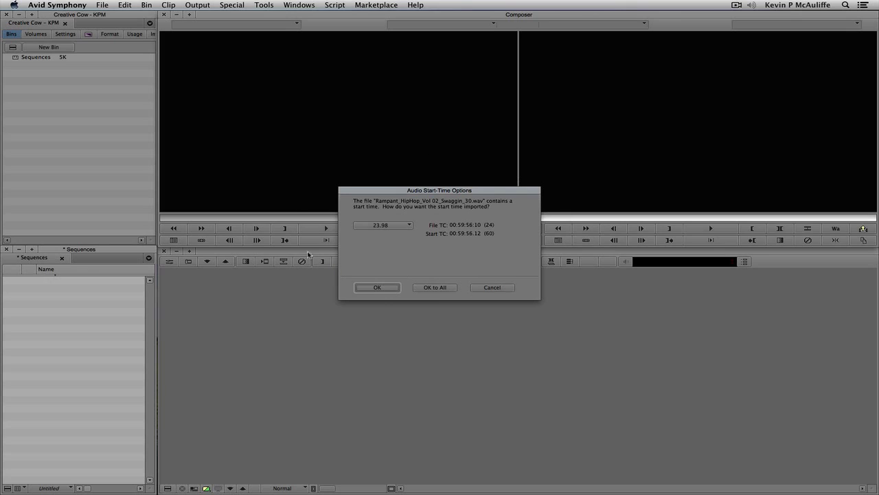
{"action": "left_click", "coordinate": [423, 289]}
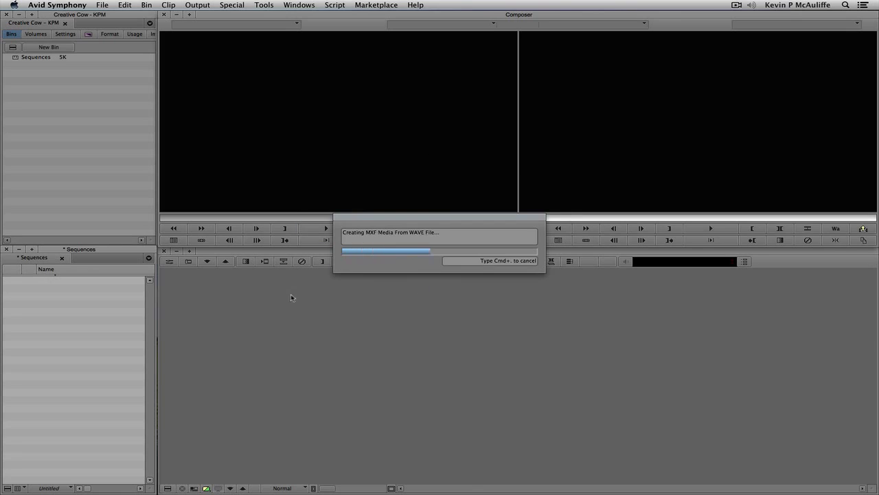
Import New VO.mov from the VoiceOvers folder on Mac Drive into the Sequences bin
{"action": "right_click", "coordinate": [59, 314]}
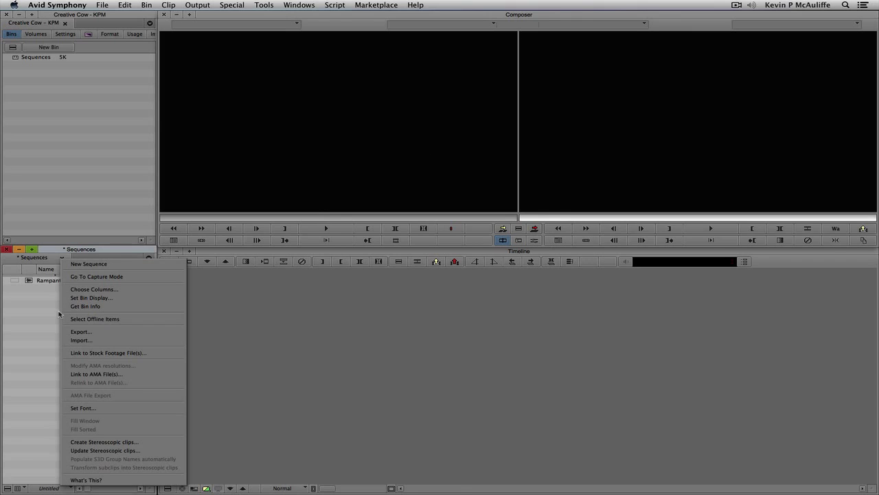
{"action": "left_click", "coordinate": [77, 340]}
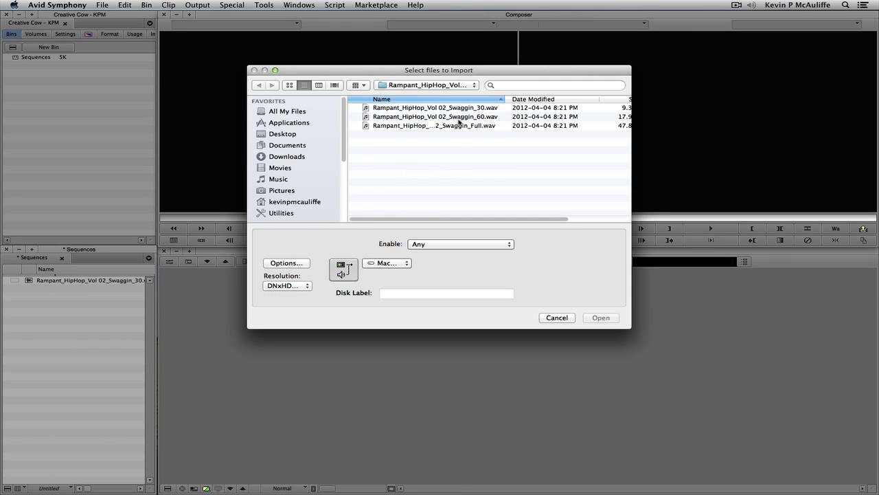
{"action": "left_click", "coordinate": [467, 86]}
{"action": "left_click", "coordinate": [452, 105]}
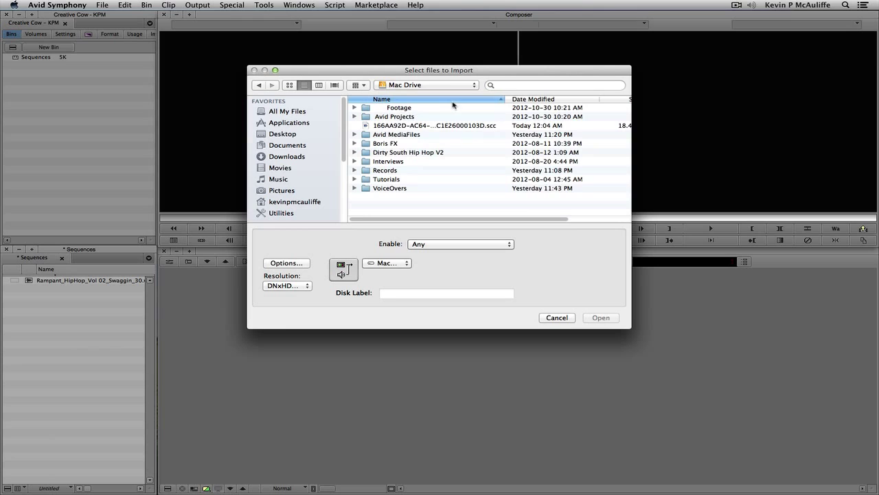
{"action": "left_click", "coordinate": [394, 190]}
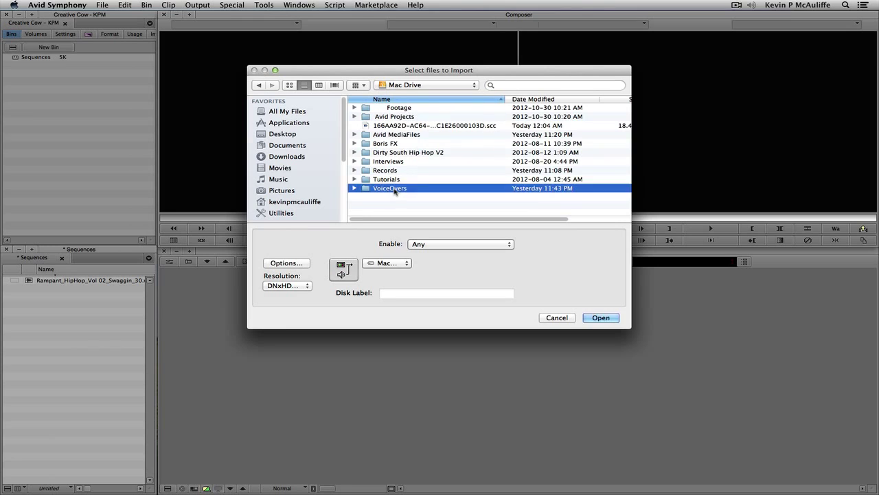
{"action": "double_click", "coordinate": [395, 190]}
{"action": "left_click", "coordinate": [392, 118]}
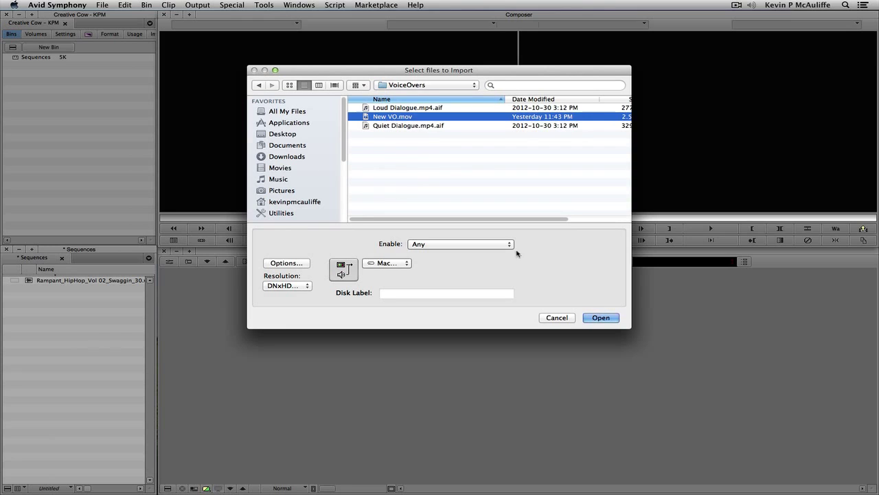
{"action": "left_click", "coordinate": [601, 317]}
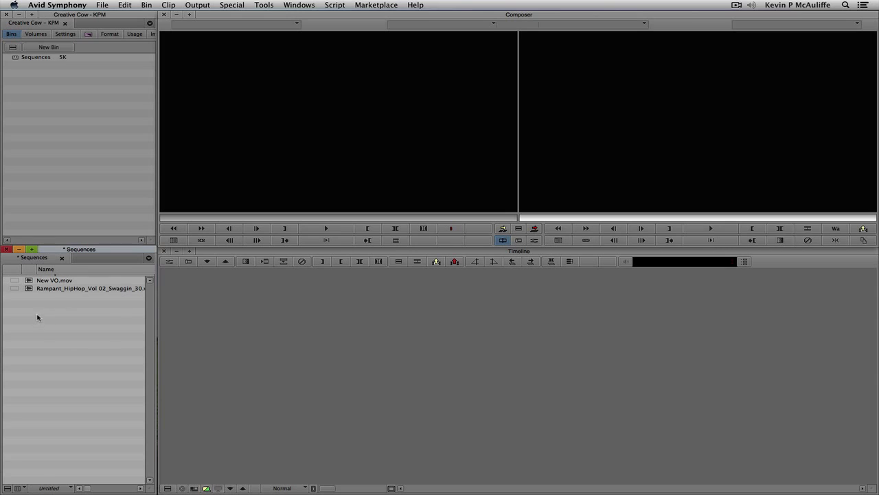
Play the New VO.mov voice-over through in the source monitor and save the bin
{"action": "double_click", "coordinate": [28, 282]}
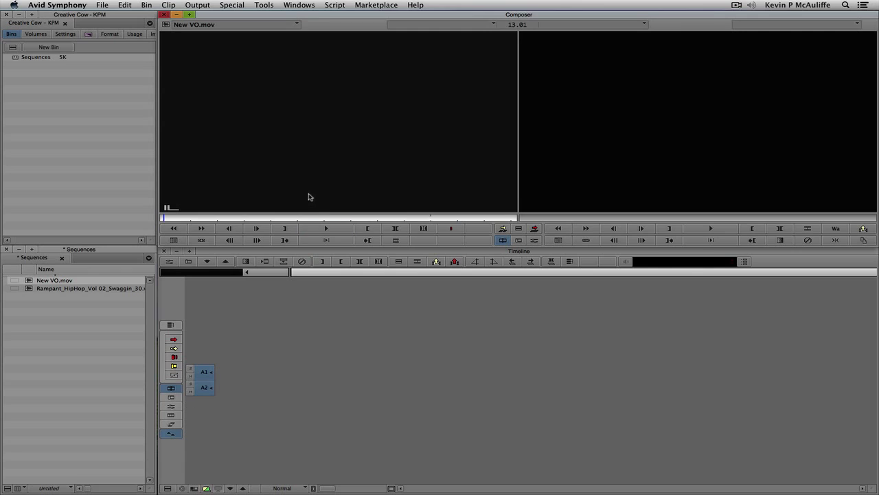
{"action": "left_click", "coordinate": [320, 229]}
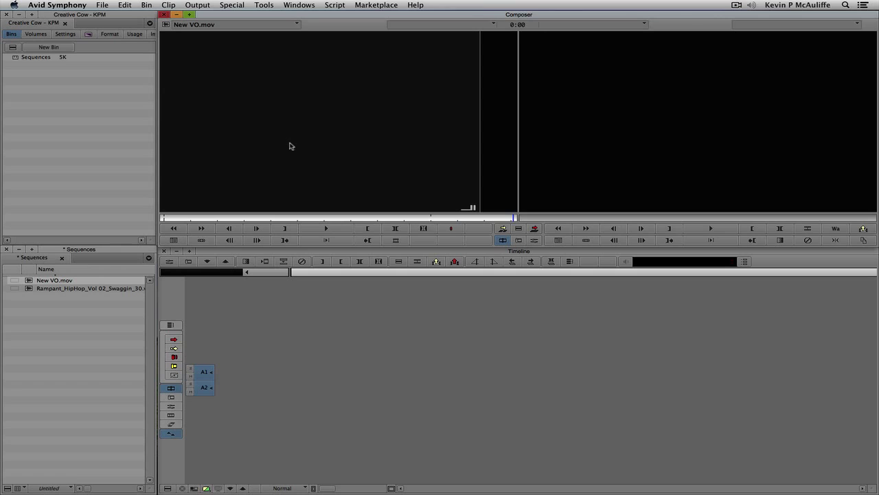
{"action": "key", "text": "super+s"}
Create a new sequence from the record monitor
{"action": "left_click", "coordinate": [693, 123]}
{"action": "right_click", "coordinate": [584, 120]}
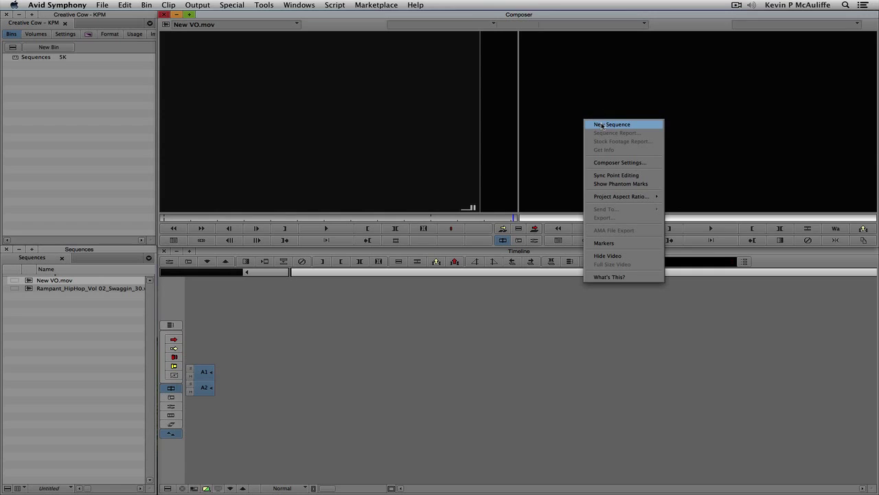
{"action": "left_click", "coordinate": [602, 125]}
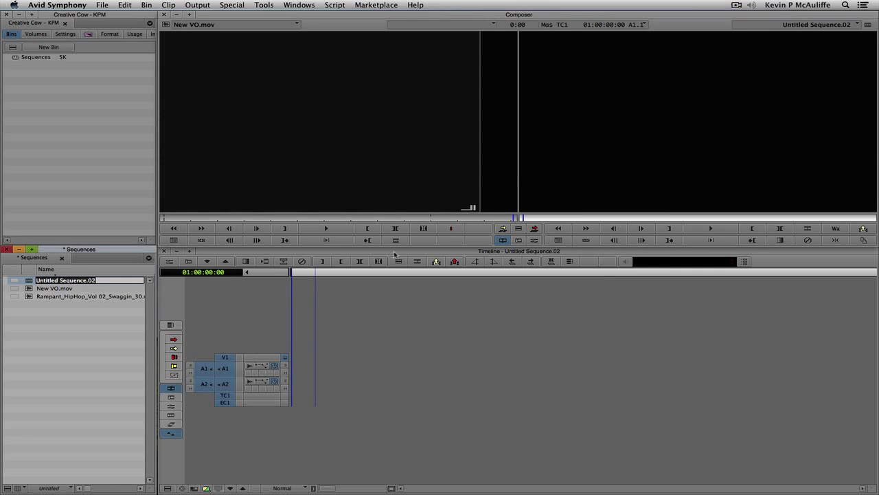
Delete the sequence's V1 video track and add two audio tracks, A3 and A4
{"action": "left_click", "coordinate": [212, 388]}
{"action": "key", "text": "Delete"}
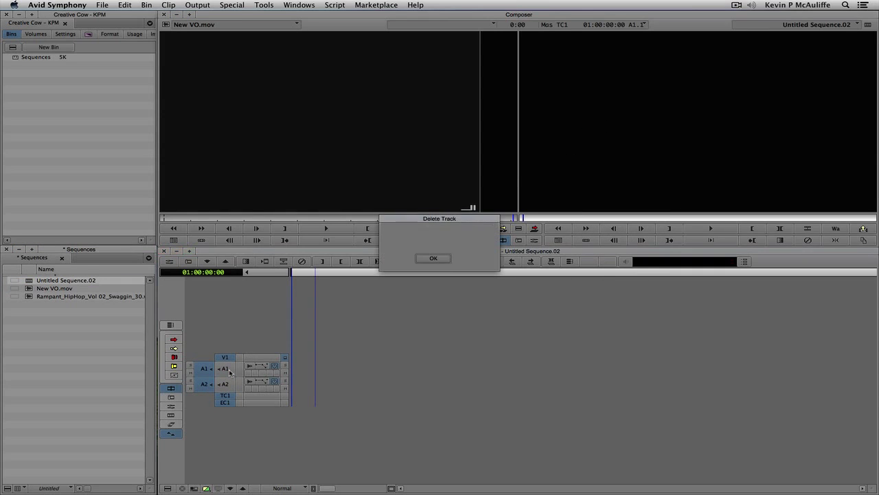
{"action": "left_click", "coordinate": [433, 259]}
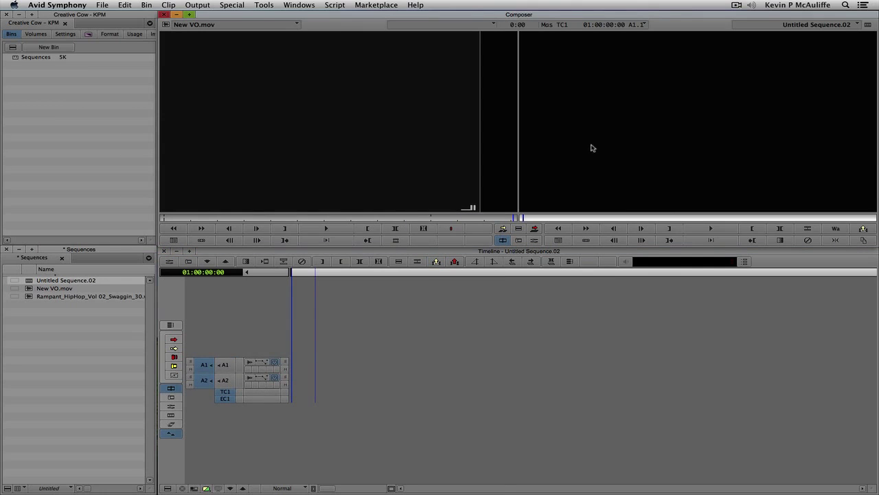
{"action": "key", "text": "super+u"}
{"action": "key", "text": "super+u"}
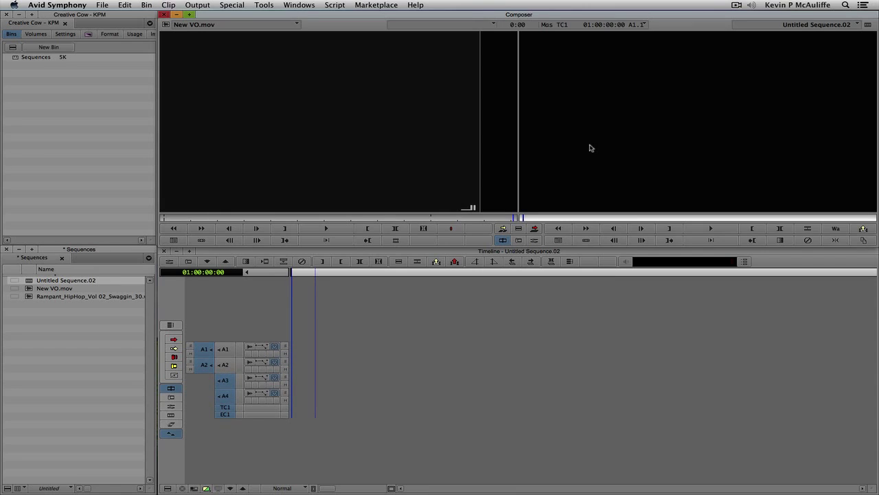
Mark the whole New VO.mov clip and splice it onto track A1 only, at the start of the sequence
{"action": "left_click", "coordinate": [45, 334]}
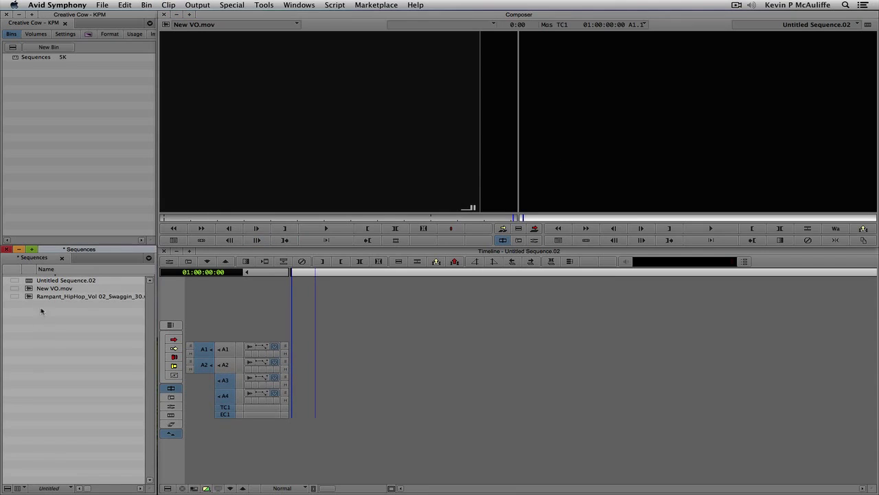
{"action": "left_click_drag", "start_coordinate": [29, 290], "coordinate": [246, 186]}
{"action": "left_click_drag", "start_coordinate": [204, 348], "coordinate": [225, 348]}
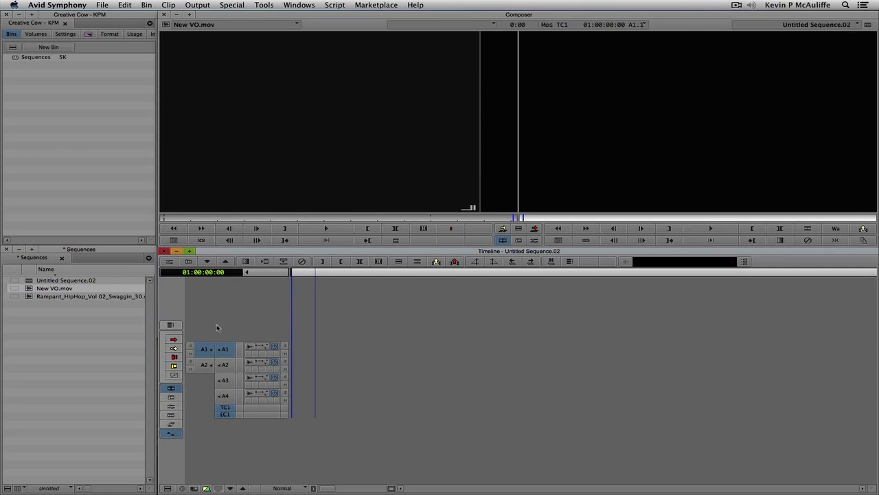
{"action": "left_click", "coordinate": [295, 119]}
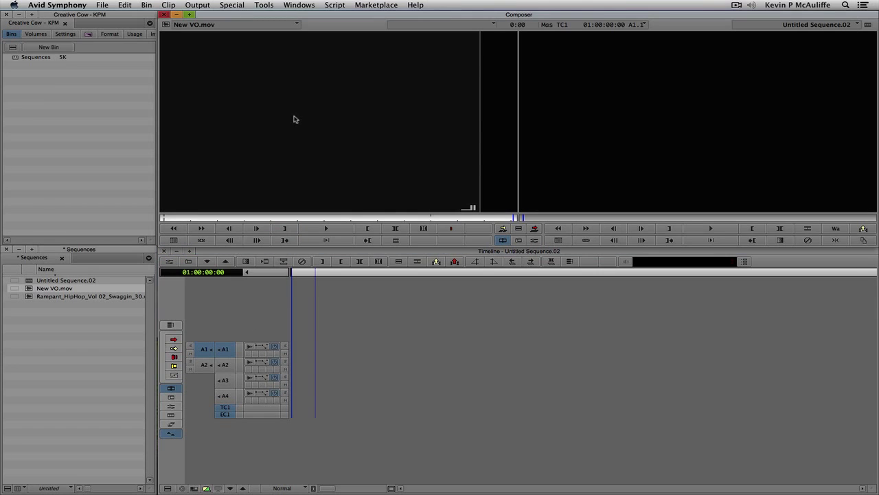
{"action": "key", "text": "End"}
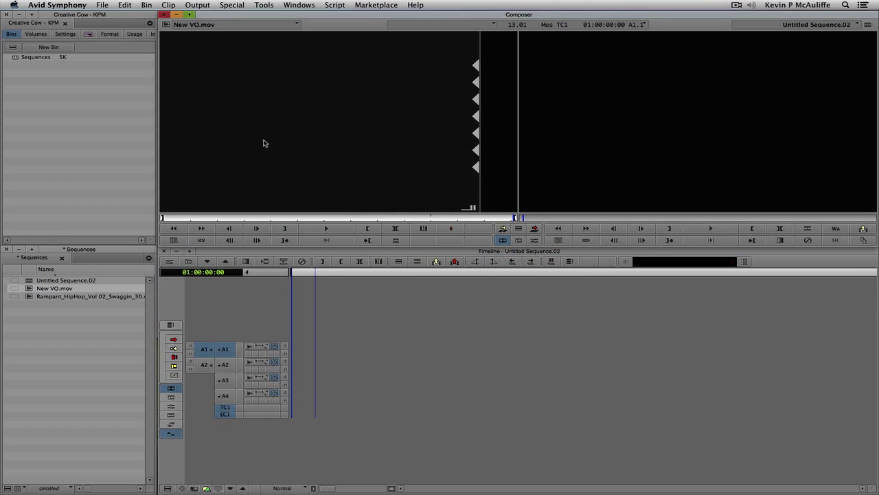
{"action": "key", "text": "v"}
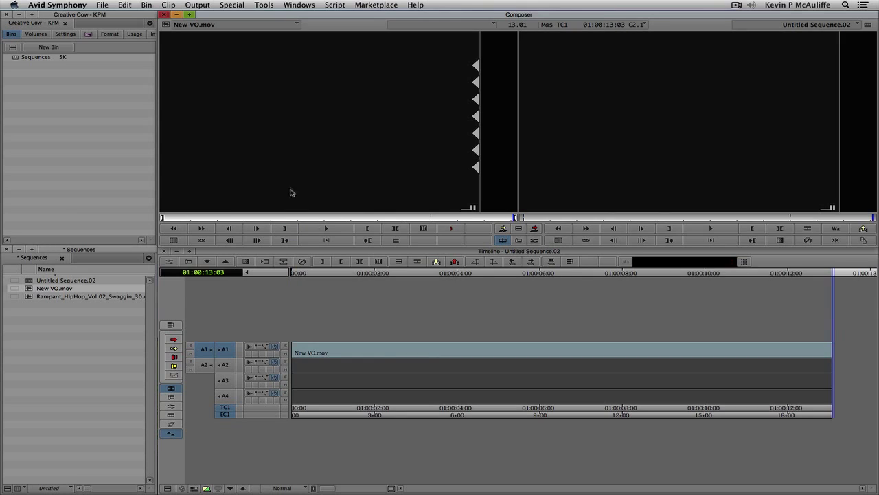
Play the sequence from the start and add an edit to the voice-over on A1 at about 4 seconds
{"action": "left_click_drag", "start_coordinate": [430, 361], "coordinate": [294, 356]}
{"action": "key", "text": "space"}
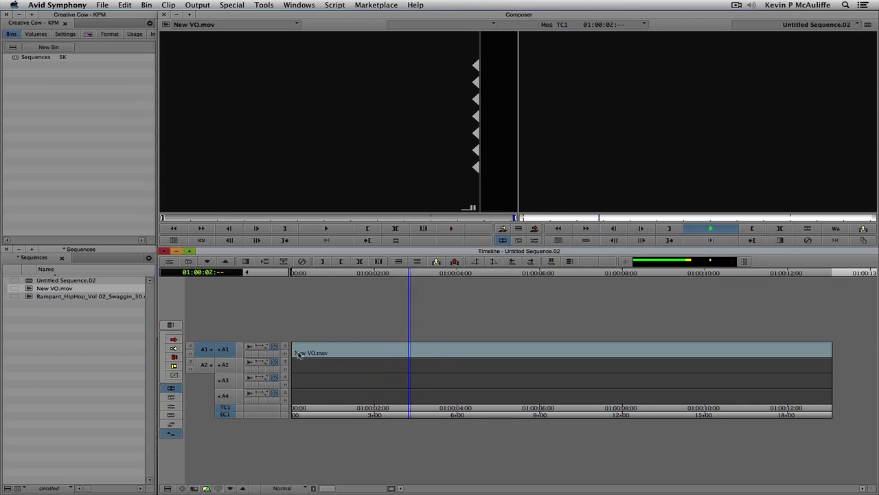
{"action": "key", "text": "h"}
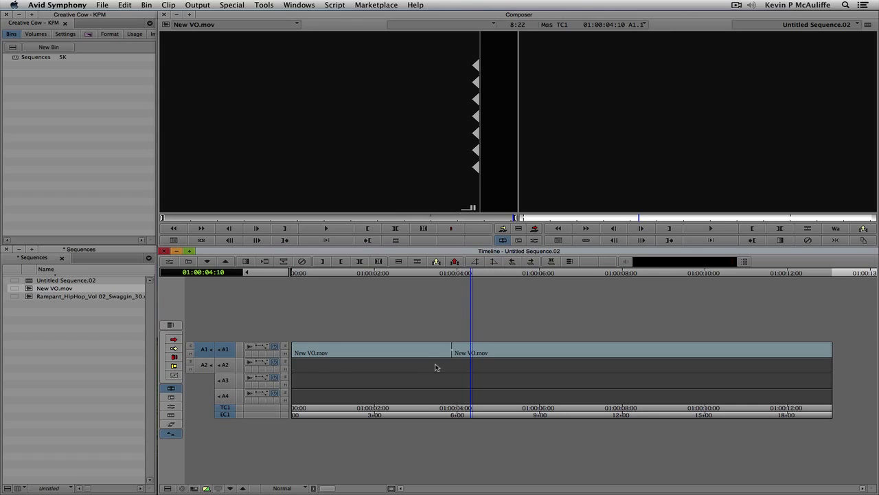
Continue playback to the next pause in the voice-over and add an edit on A1 at 01:00:06:18
{"action": "key", "text": "space"}
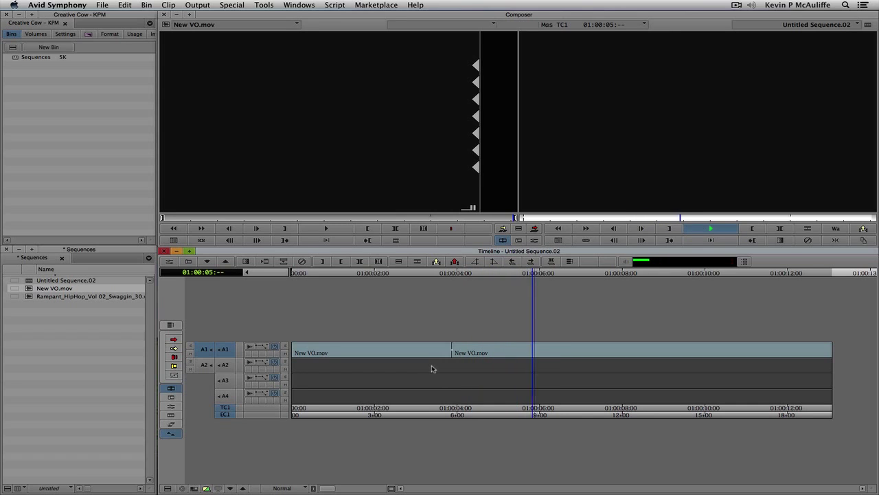
{"action": "key", "text": "space"}
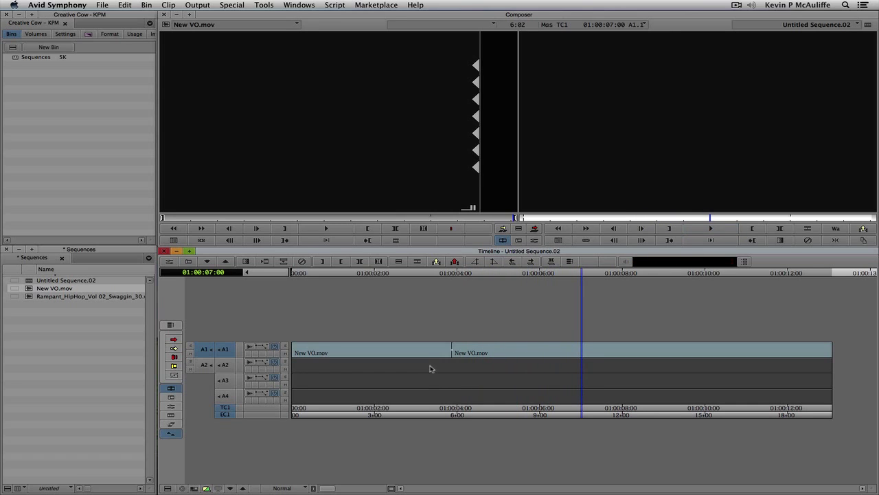
{"action": "key", "text": "Left"}
{"action": "key", "text": "Left"}
{"action": "key", "text": "Left"}
{"action": "key", "text": "Left"}
{"action": "key", "text": "Left"}
{"action": "key", "text": "Left"}
{"action": "key", "text": "Left"}
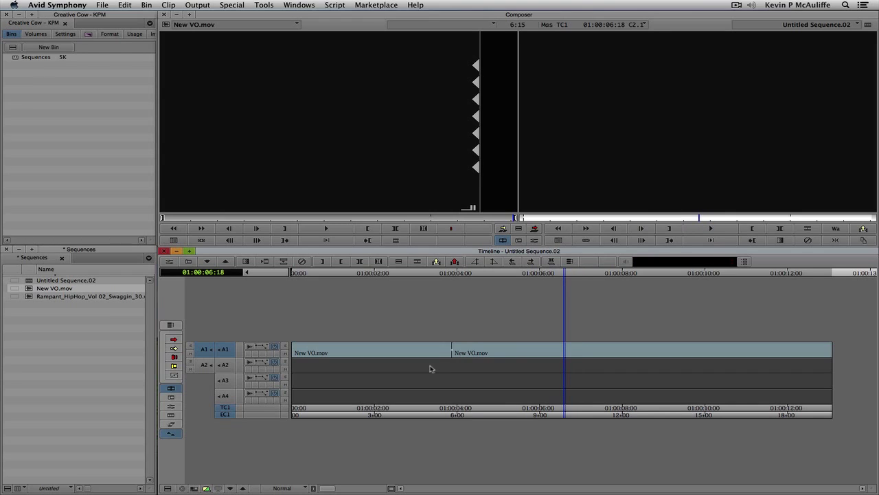
{"action": "key", "text": "h"}
Mark the middle voice-over section on A1 and lift it out, leaving a gap between the two outer sections
{"action": "left_click", "coordinate": [509, 358]}
{"action": "key", "text": "t"}
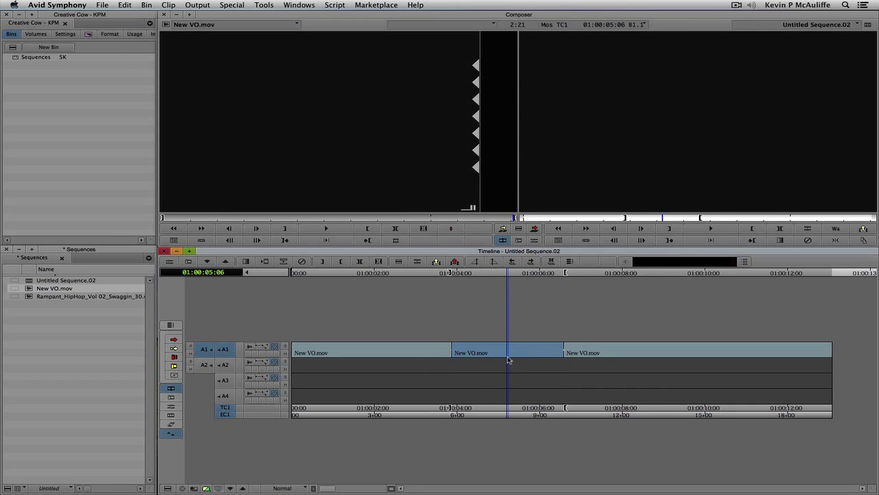
{"action": "key", "text": "z"}
{"action": "left_click", "coordinate": [378, 350]}
{"action": "left_click", "coordinate": [628, 350]}
{"action": "left_click", "coordinate": [471, 350]}
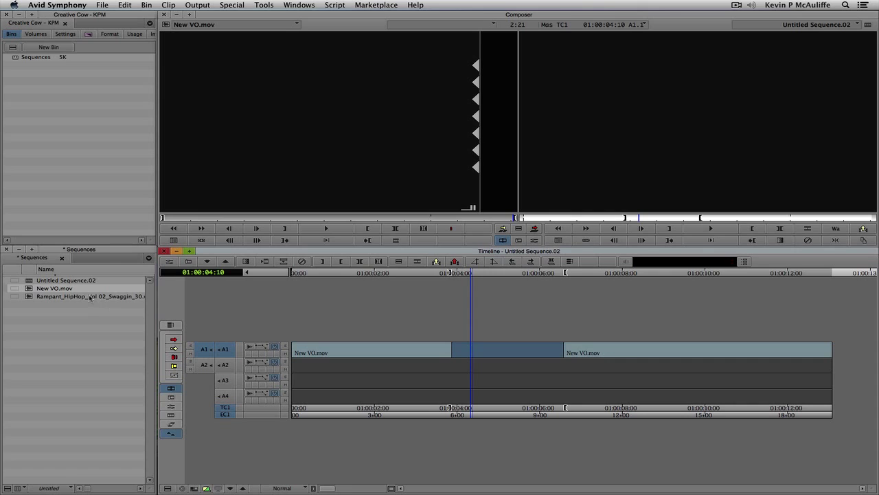
Load the Rampant_HipHop music track as the source and patch it to A3 and A4, with A1 deselected
{"action": "left_click", "coordinate": [33, 301]}
{"action": "left_click_drag", "start_coordinate": [41, 280], "coordinate": [247, 172]}
{"action": "left_click", "coordinate": [225, 395]}
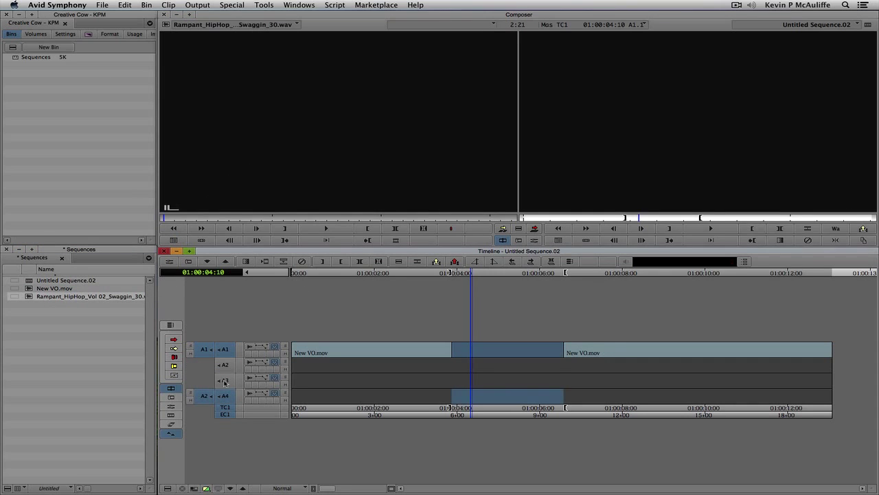
{"action": "left_click", "coordinate": [225, 380]}
{"action": "left_click", "coordinate": [224, 352]}
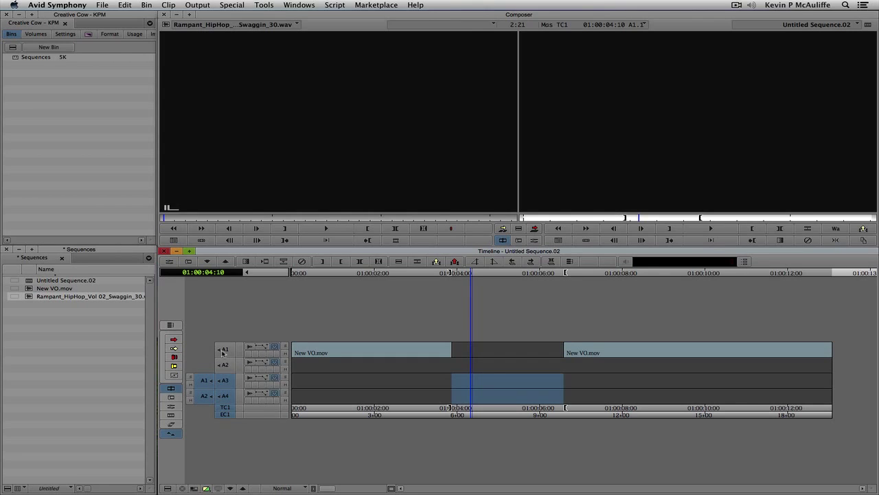
Clear the sequence's in and out marks and overwrite the music track onto A3 and A4 from the sequence start
{"action": "key", "text": "Home"}
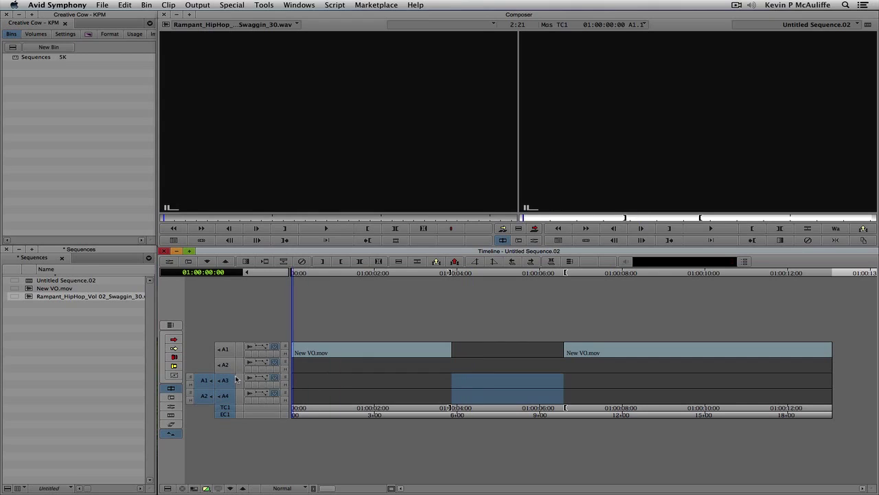
{"action": "key", "text": "d"}
{"action": "key", "text": "f"}
{"action": "key", "text": "b"}
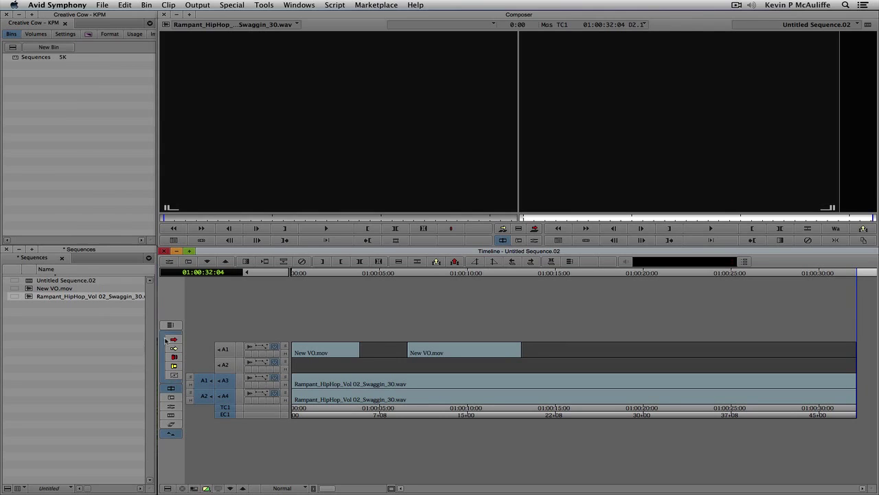
Move both voice-over sections on A1 together so that the first one starts at about 4 seconds
{"action": "left_click", "coordinate": [345, 352]}
{"action": "left_click", "coordinate": [429, 348]}
{"action": "left_click", "coordinate": [333, 349], "text": "shift"}
{"action": "left_click_drag", "start_coordinate": [332, 349], "coordinate": [389, 352]}
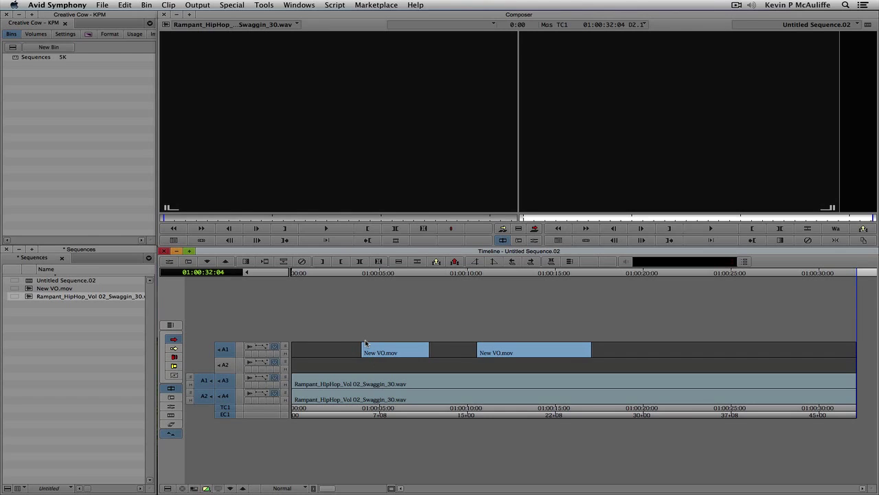
Move only the second voice-over section on A1 so that it starts at about 12 seconds
{"action": "left_click_drag", "start_coordinate": [490, 351], "coordinate": [532, 351]}
{"action": "left_click", "coordinate": [453, 351]}
{"action": "left_click", "coordinate": [500, 351]}
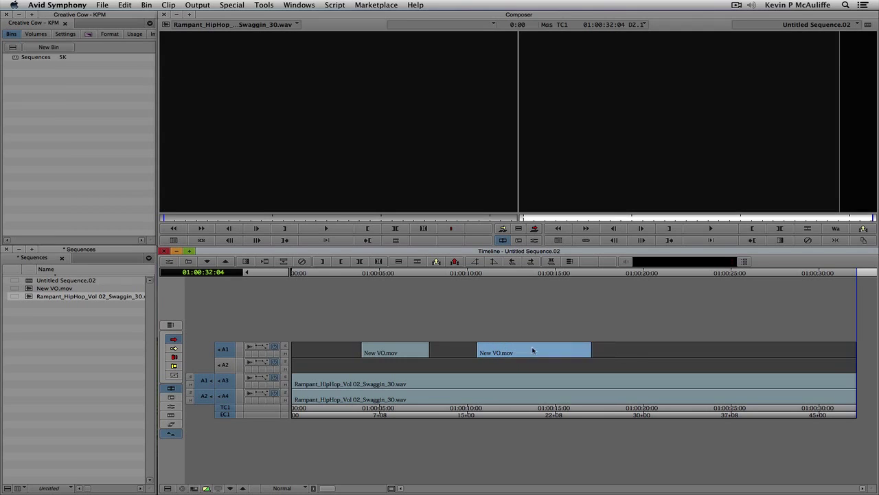
{"action": "left_click", "coordinate": [173, 340]}
Mark the tail of the sequence from about 23 seconds to its end
{"action": "left_click_drag", "start_coordinate": [677, 382], "coordinate": [860, 395]}
{"action": "key", "text": "o"}
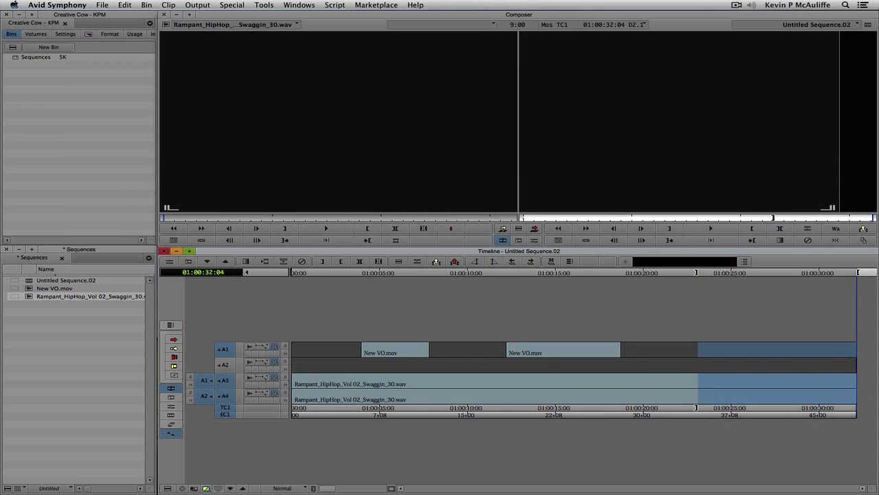
{"action": "key", "text": "u"}
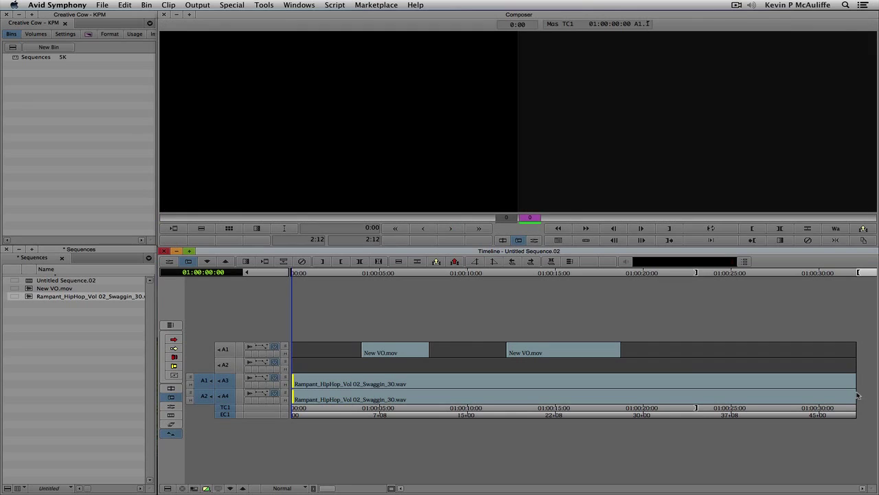
{"action": "key", "text": "u"}
{"action": "key", "text": "u"}
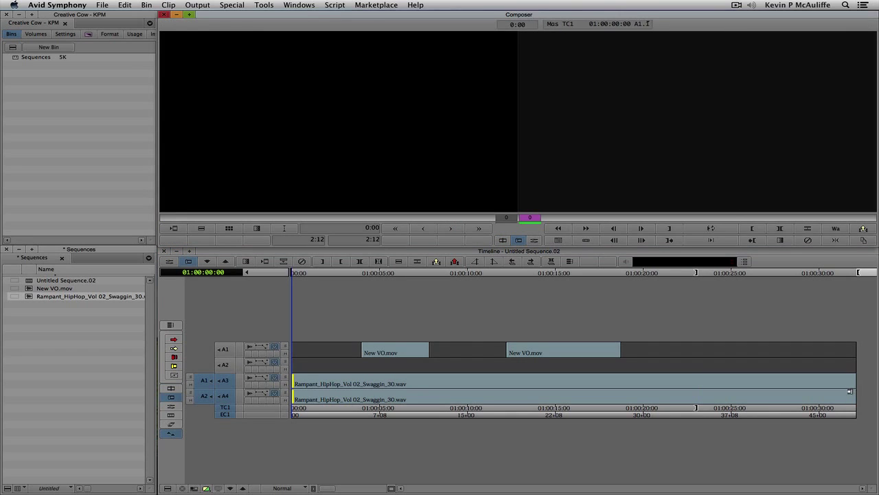
{"action": "key", "text": "u"}
Select all tracks and extract the marked tail of the sequence
{"action": "key", "text": "super+a"}
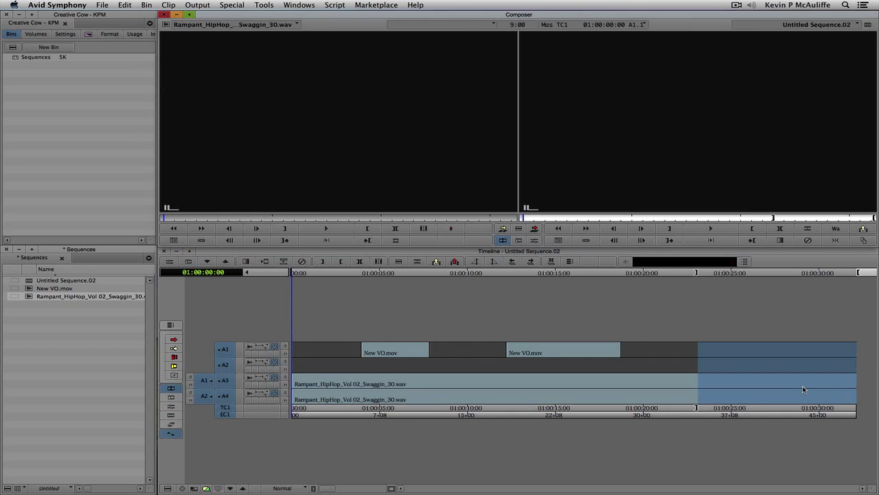
{"action": "key", "text": "x"}
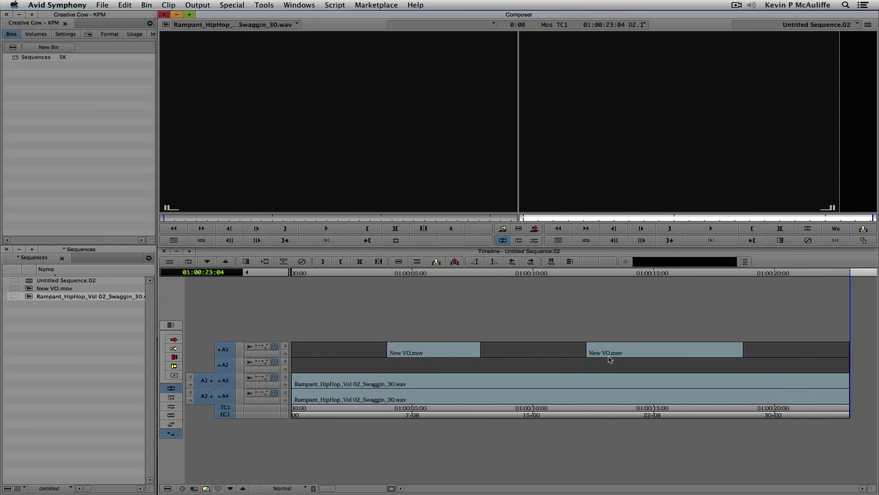
Add a 48-frame dissolve ending at the cut to the end of the music on A3 and A4 only
{"action": "left_click", "coordinate": [226, 350]}
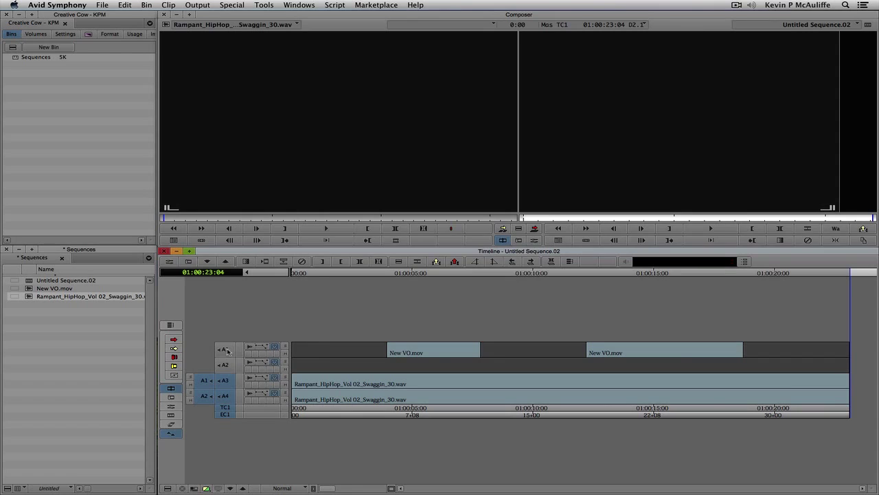
{"action": "key", "text": "backslash"}
{"action": "left_click", "coordinate": [449, 199]}
{"action": "left_click", "coordinate": [450, 211]}
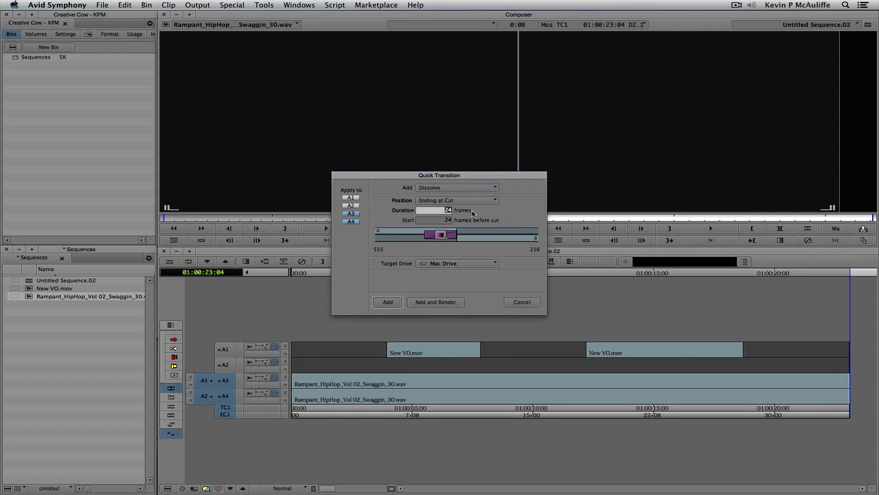
{"action": "type", "text": "48"}
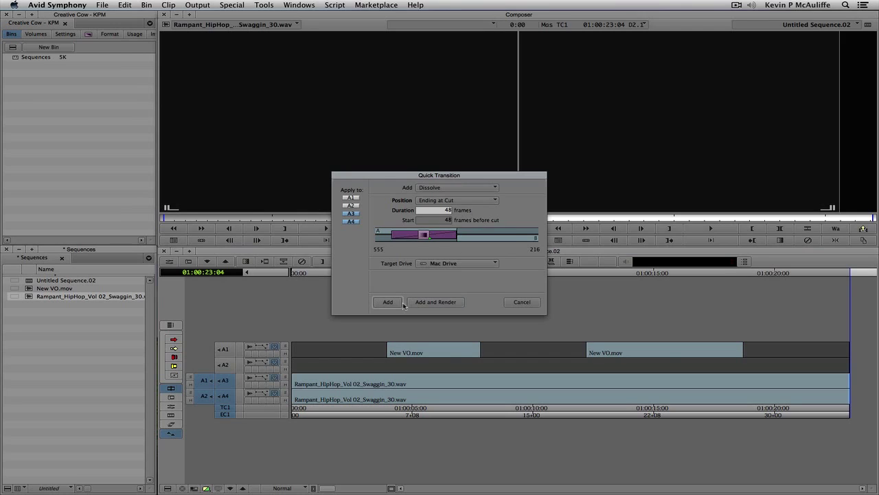
{"action": "left_click", "coordinate": [387, 301]}
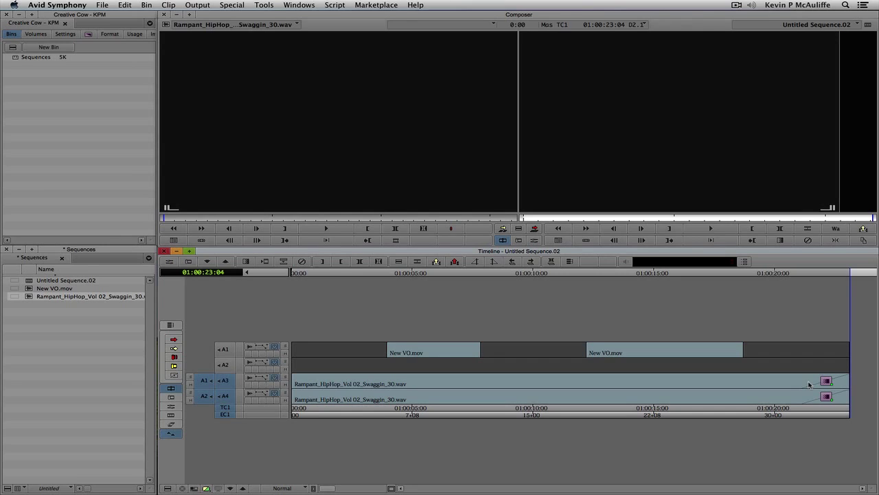
Solo track A1 and play the first voice-over section
{"action": "left_click_drag", "start_coordinate": [809, 384], "coordinate": [356, 362]}
{"action": "left_click", "coordinate": [381, 355]}
{"action": "key", "text": "space"}
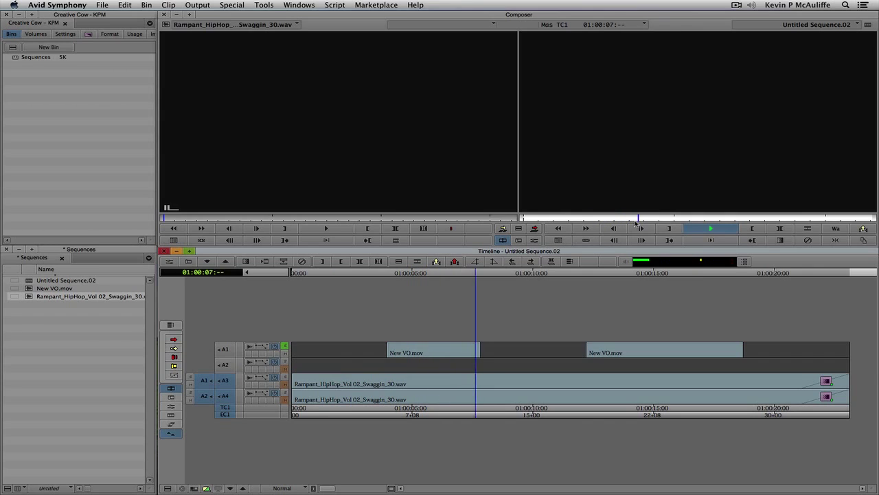
{"action": "key", "text": "space"}
Open the Audio Mixer on the first voice-over section and set the A1 pan to 0 (MID)
{"action": "left_click_drag", "start_coordinate": [482, 356], "coordinate": [443, 357]}
{"action": "key", "text": "super+1"}
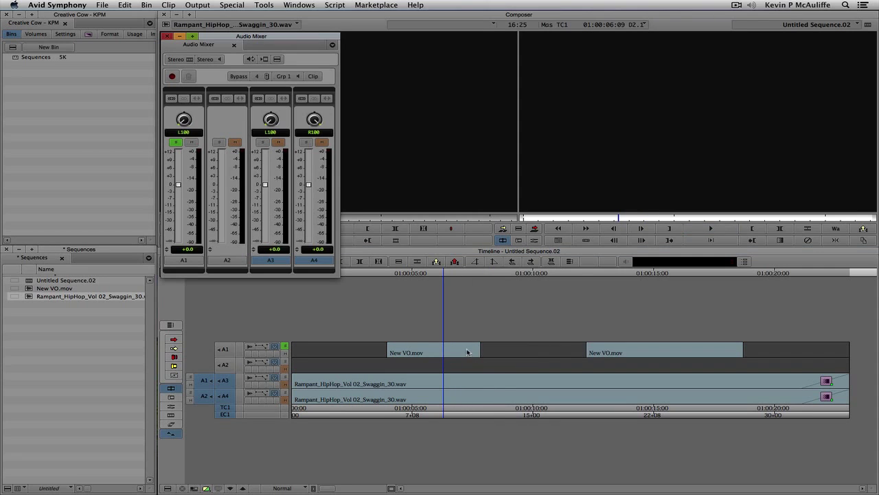
{"action": "left_click", "coordinate": [181, 132]}
{"action": "type", "text": "0"}
{"action": "key", "text": "Return"}
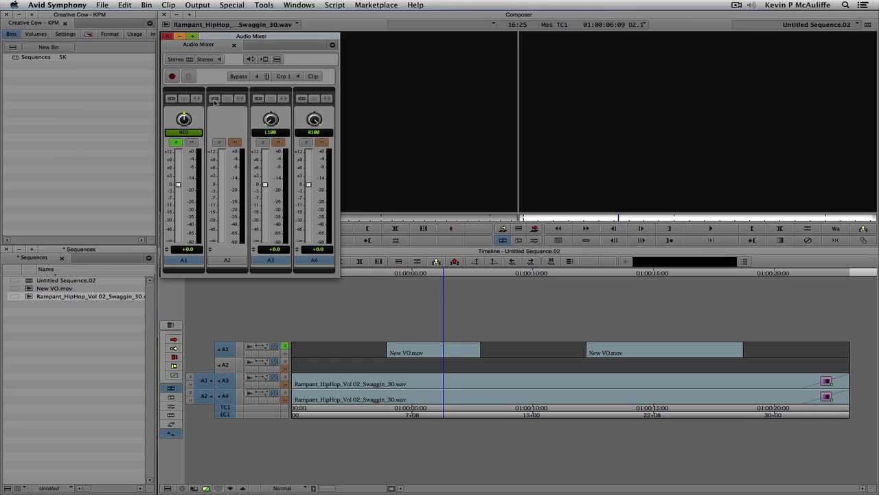
Play the first voice-over section again to check its centred pan on the meters
{"action": "left_click", "coordinate": [411, 356]}
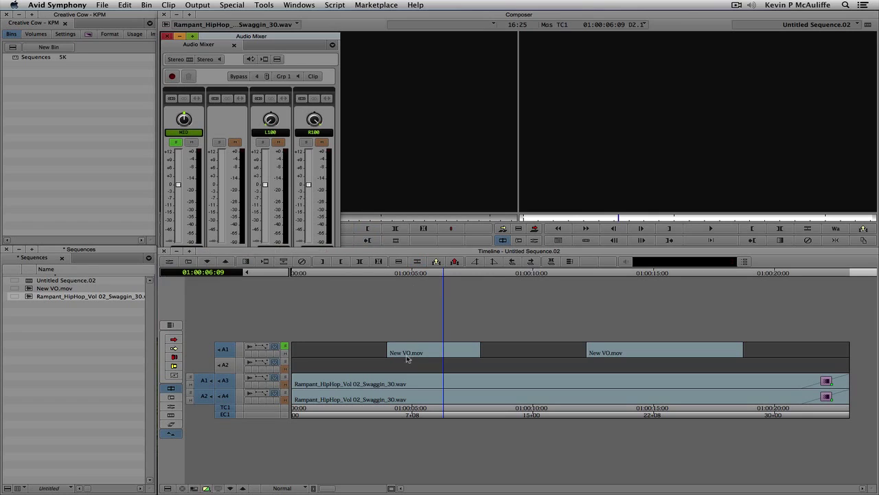
{"action": "left_click", "coordinate": [393, 356]}
{"action": "key", "text": "space"}
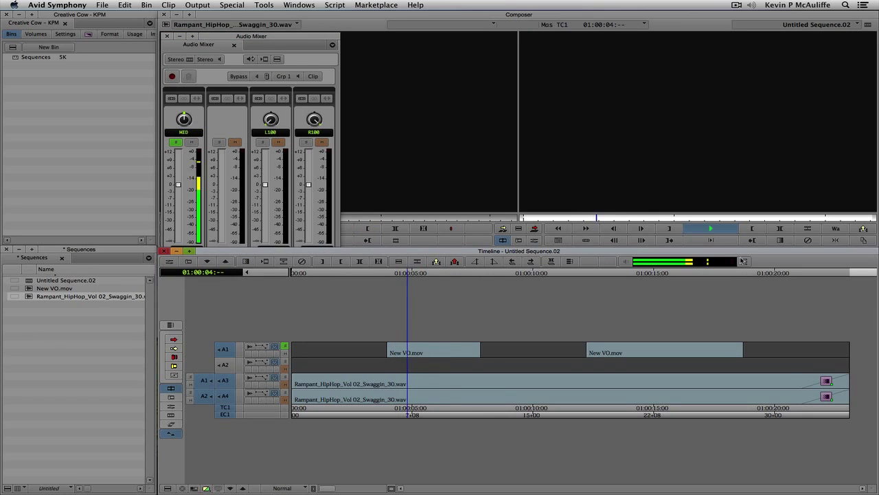
{"action": "key", "text": "space"}
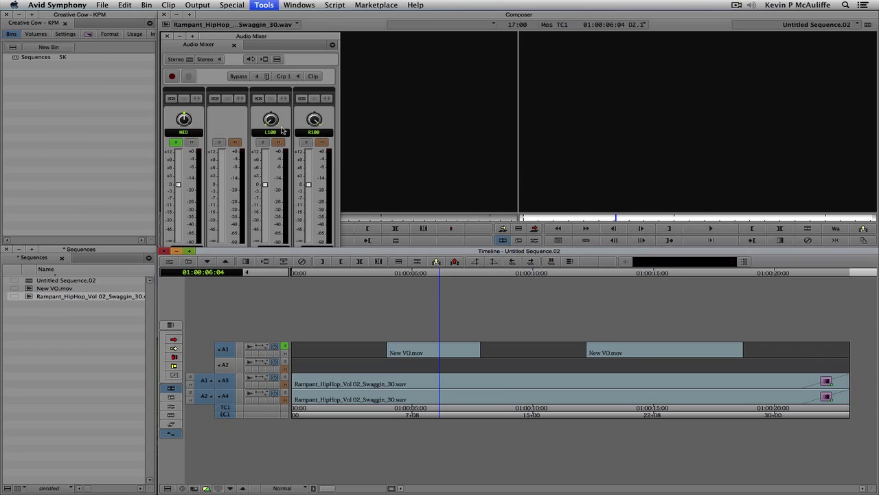
Open the Audio Tool and play through the first voice-over section to check its output levels
{"action": "key", "text": "super+1"}
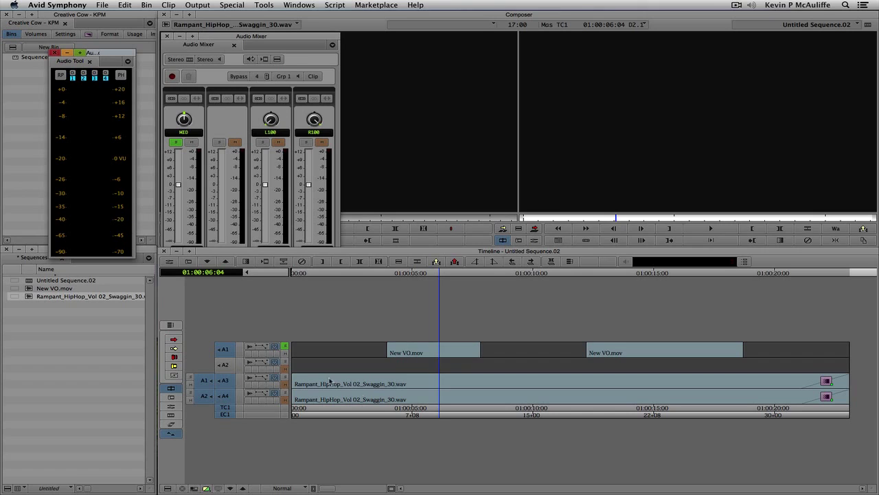
{"action": "left_click", "coordinate": [374, 353]}
{"action": "key", "text": "space"}
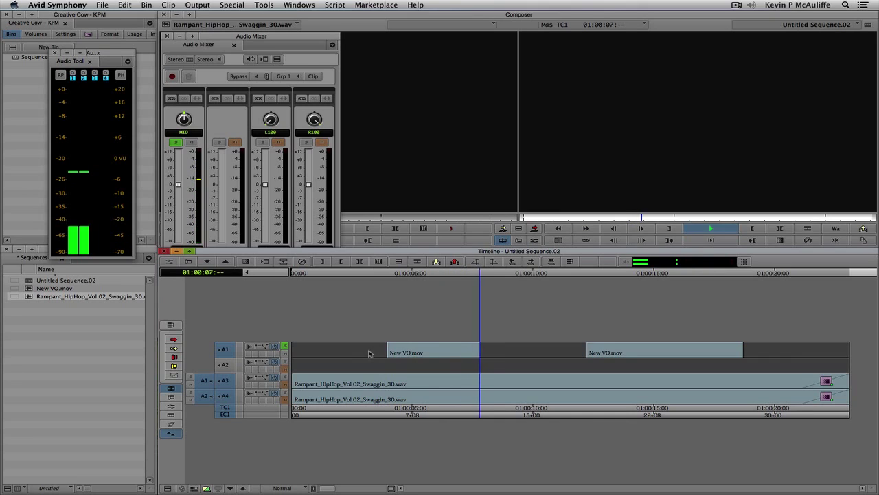
{"action": "key", "text": "space"}
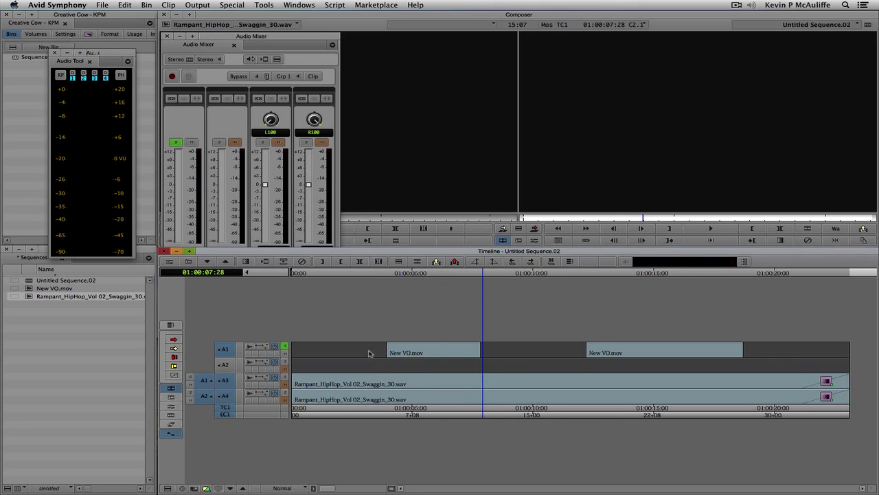
Play the start of the second voice-over section to compare its pan and levels on the meters
{"action": "left_click_drag", "start_coordinate": [399, 357], "coordinate": [582, 361]}
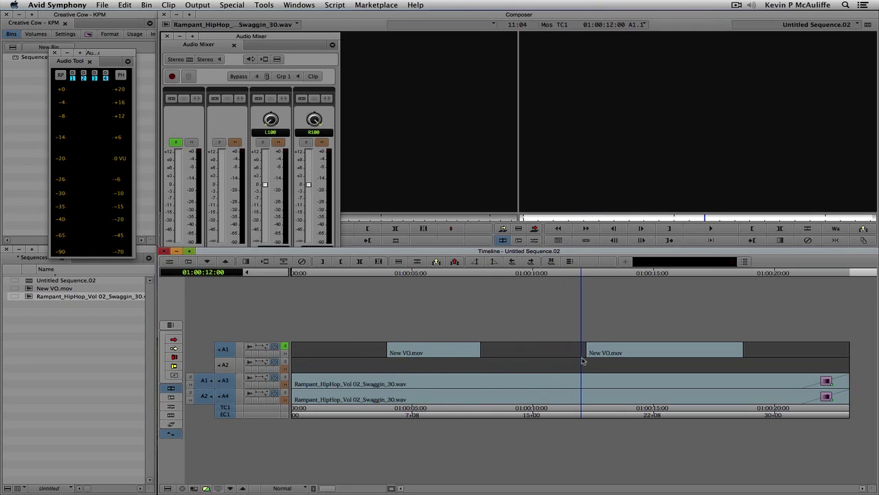
{"action": "key", "text": "space"}
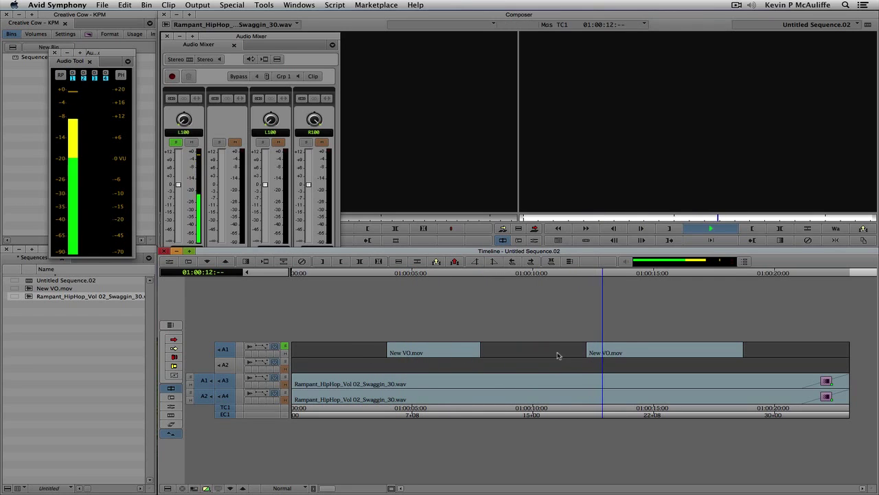
{"action": "key", "text": "space"}
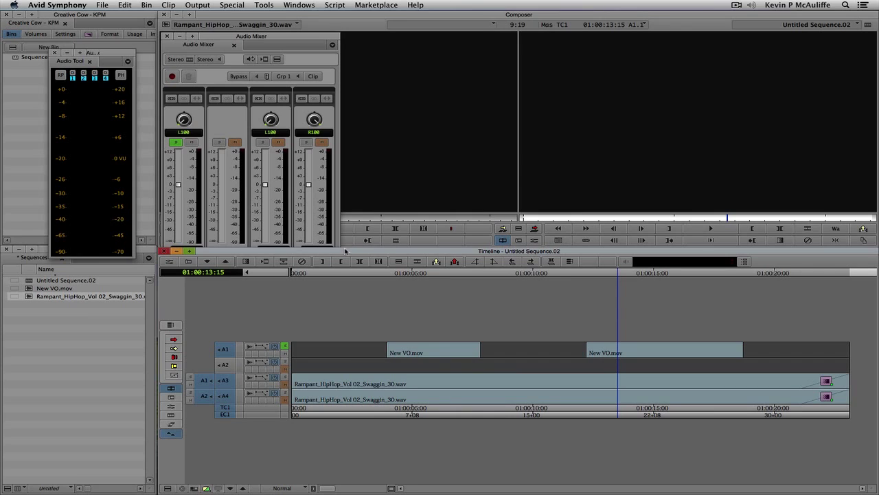
Return to the first voice-over section and set its A1 level to -1.0 dB in the Audio Mixer
{"action": "left_click", "coordinate": [440, 352]}
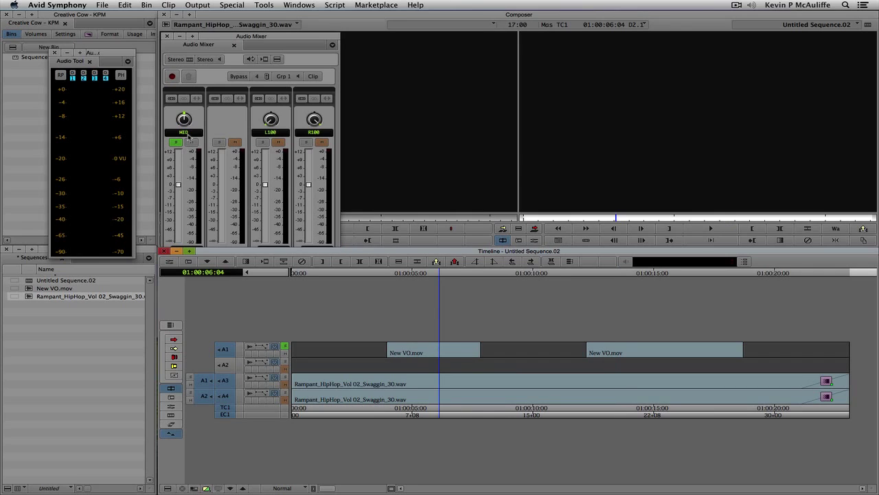
{"action": "left_click", "coordinate": [205, 37]}
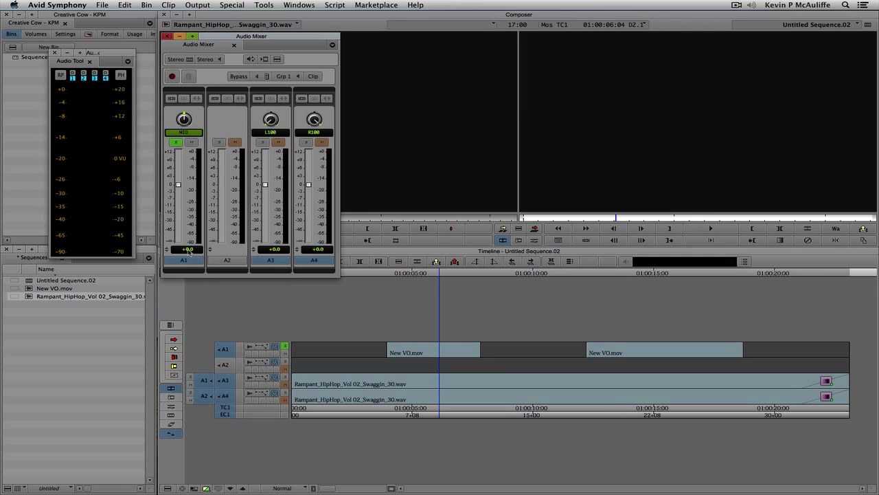
{"action": "left_click", "coordinate": [188, 250]}
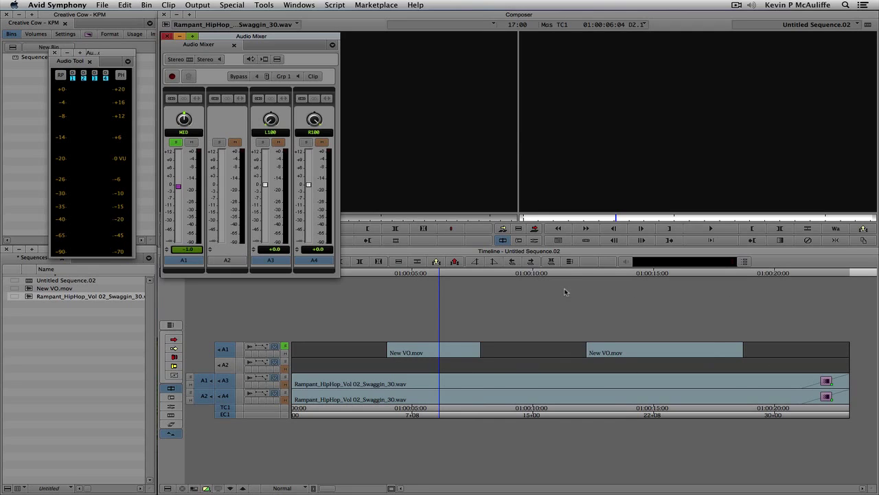
Mark an In-to-Out range from inside the first voice-over section to inside the second, with only track A1 enabled, and return to the In point
{"action": "left_click", "coordinate": [429, 357]}
{"action": "key", "text": "Left"}
{"action": "key", "text": "i"}
{"action": "left_click", "coordinate": [617, 353]}
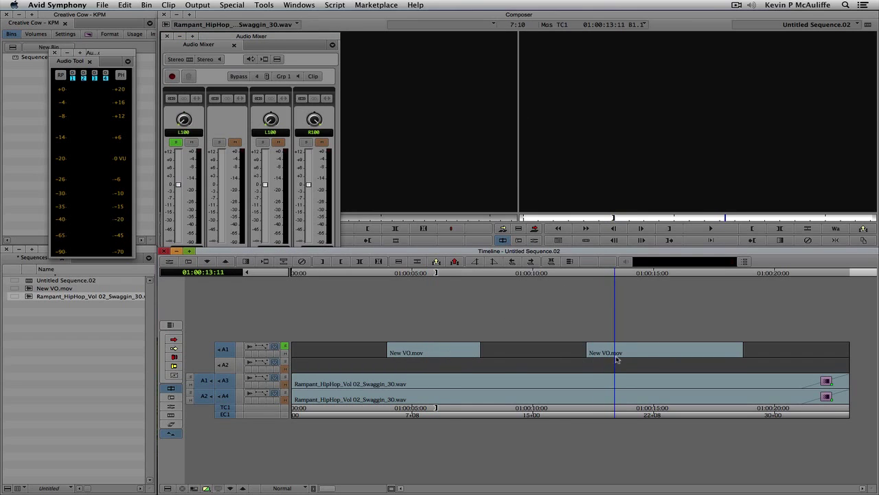
{"action": "key", "text": "o"}
{"action": "left_click", "coordinate": [226, 397]}
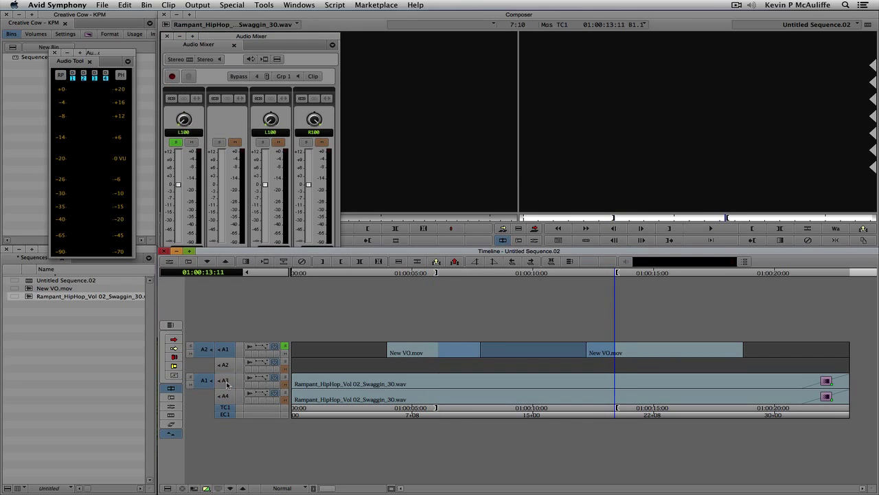
{"action": "key", "text": "q"}
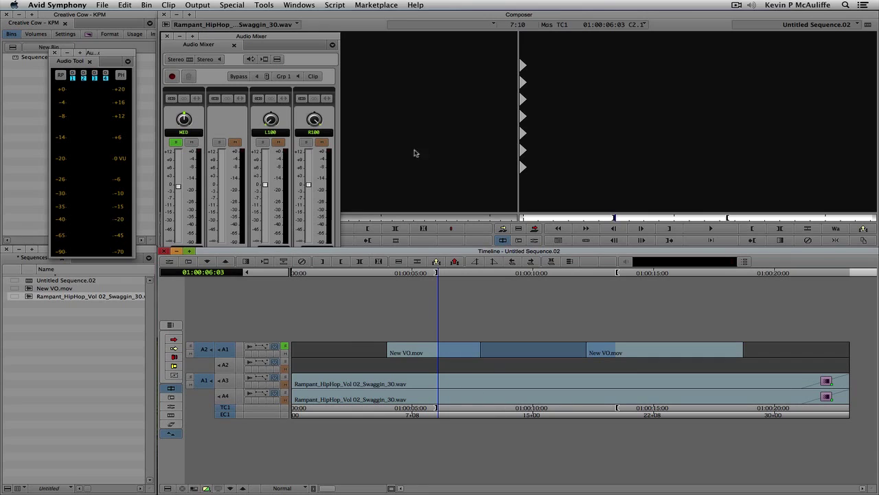
Apply the A1 level across the marked In-to-Out range and check it in the second voice-over section
{"action": "left_click", "coordinate": [278, 61]}
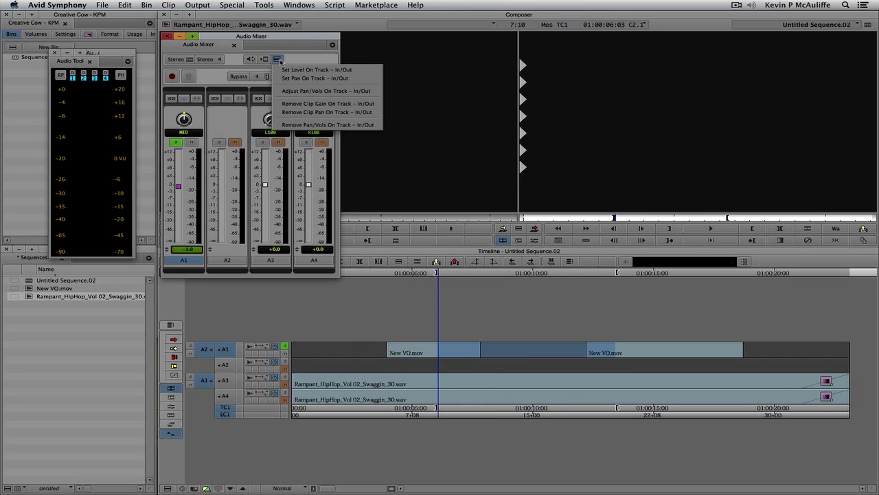
{"action": "left_click", "coordinate": [279, 70]}
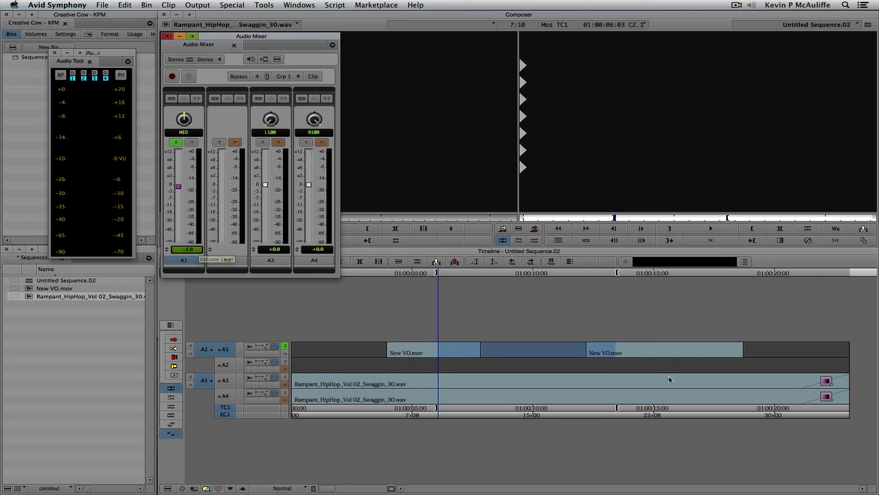
{"action": "left_click", "coordinate": [620, 360]}
{"action": "left_click", "coordinate": [210, 38]}
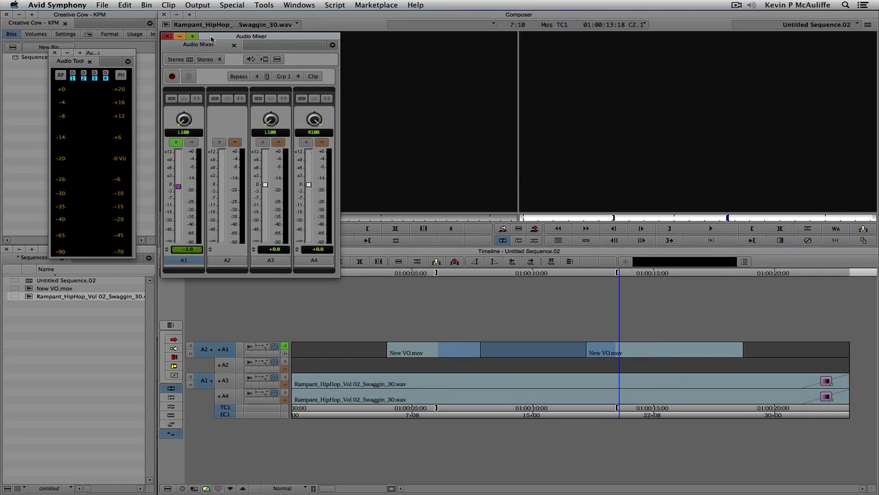
Return to the first voice-over section and apply its A1 pan across the marked In-to-Out range
{"action": "left_click", "coordinate": [440, 347]}
{"action": "left_click_drag", "start_coordinate": [260, 44], "coordinate": [263, 28]}
{"action": "left_click", "coordinate": [281, 43]}
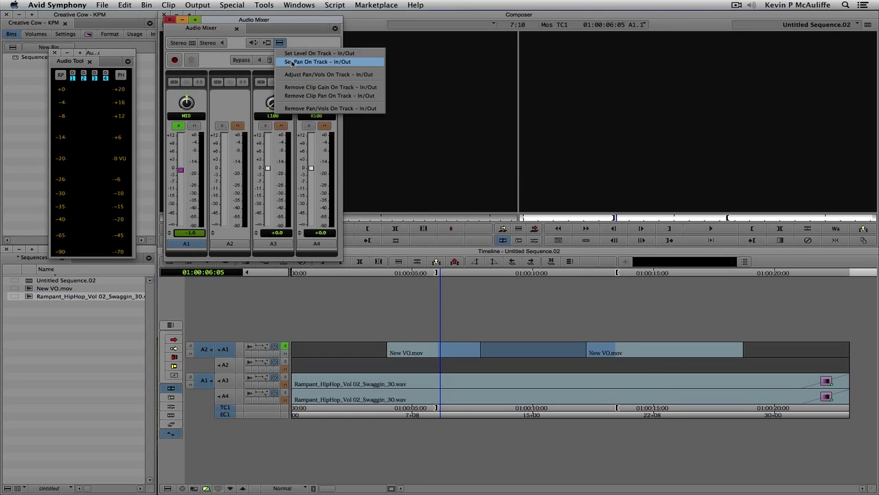
{"action": "left_click", "coordinate": [293, 62]}
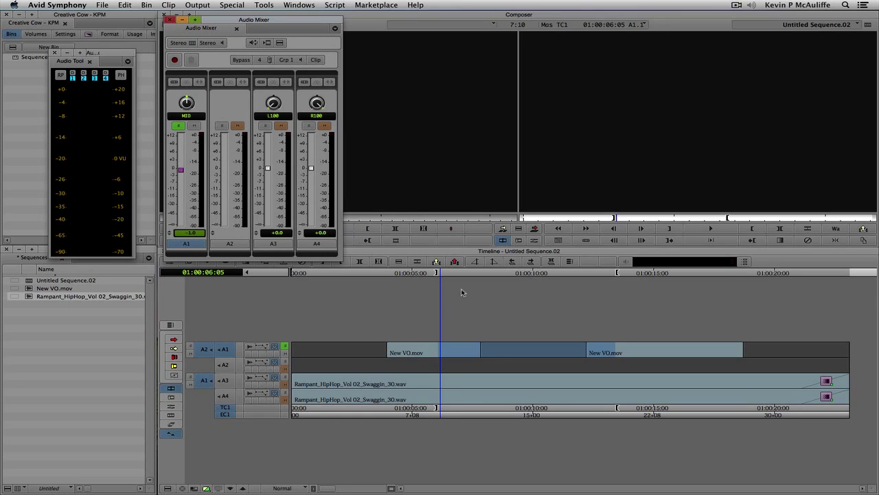
Play the second voice-over section from its start to check its pan and level on the meters
{"action": "left_click", "coordinate": [599, 347]}
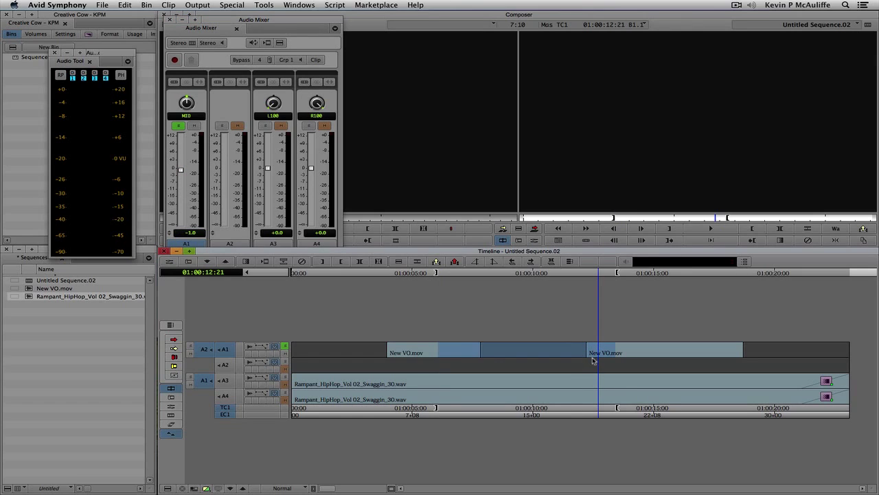
{"action": "left_click_drag", "start_coordinate": [598, 356], "coordinate": [583, 356]}
{"action": "key", "text": "space"}
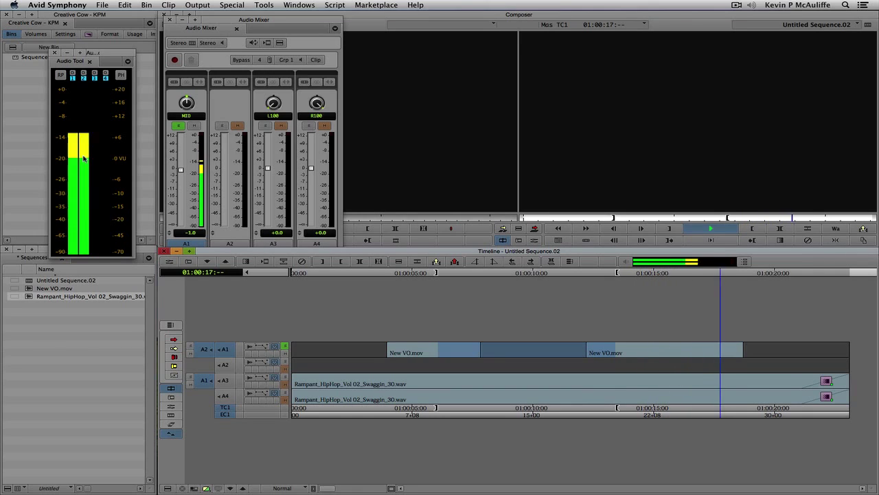
{"action": "key", "text": "space"}
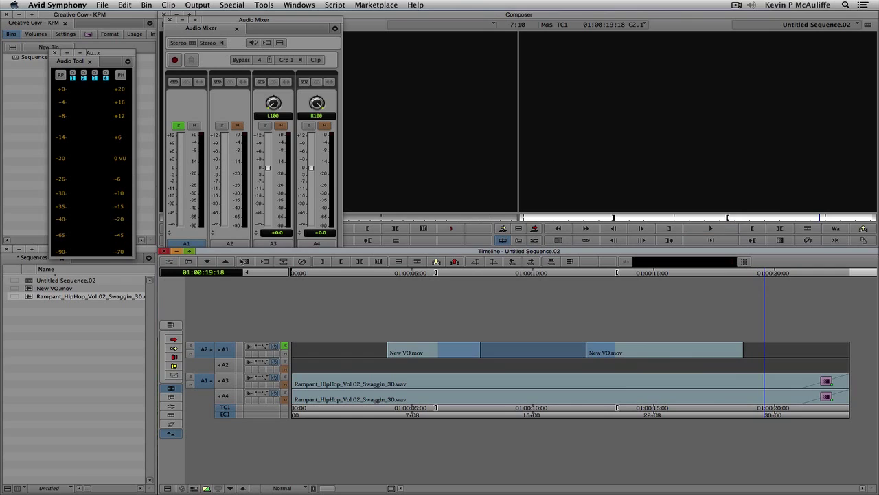
Take the voice-over track A1 off solo and solo the music tracks A3 and A4 instead
{"action": "left_click", "coordinate": [357, 393]}
{"action": "left_click", "coordinate": [286, 346]}
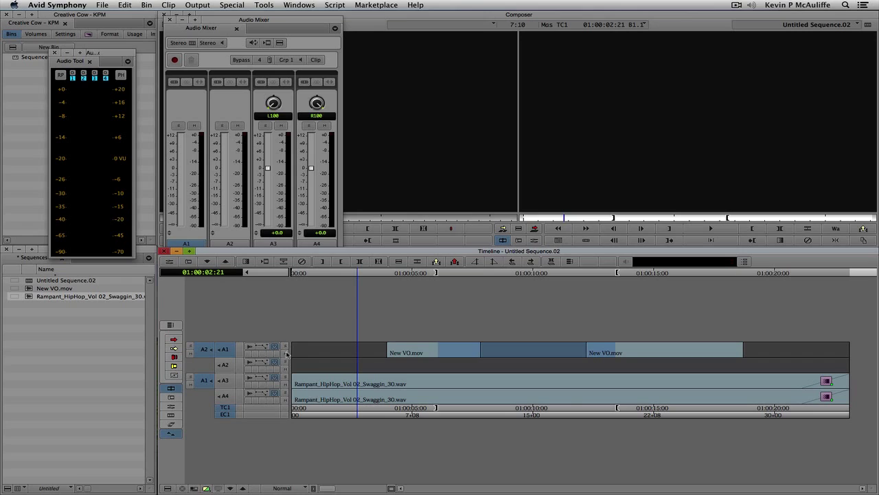
{"action": "left_click", "coordinate": [285, 377]}
{"action": "left_click", "coordinate": [285, 392]}
Play the opening of the soloed music track to check its levels in the Audio Tool
{"action": "key", "text": "j"}
{"action": "key", "text": "j"}
{"action": "key", "text": "j"}
{"action": "key", "text": "space"}
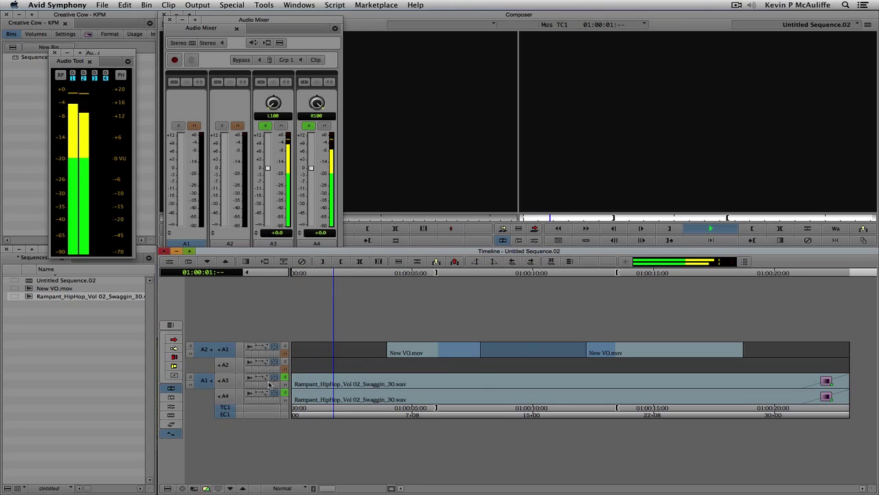
{"action": "key", "text": "space"}
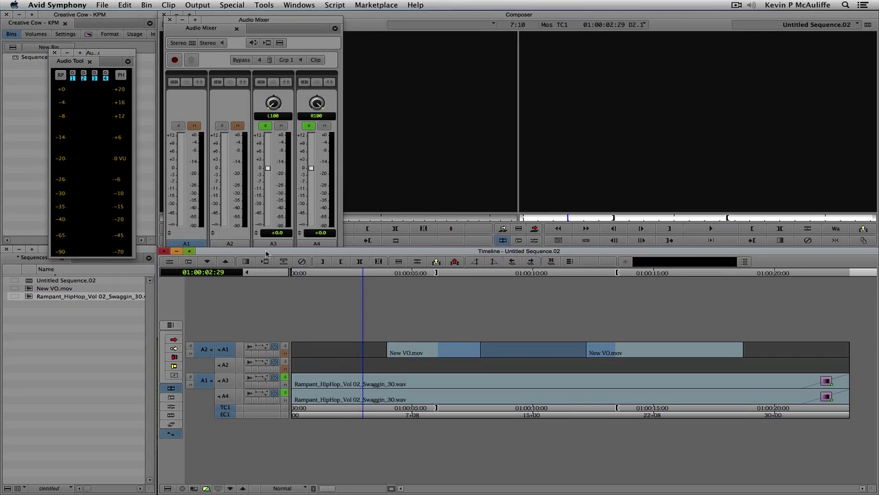
Gang the music tracks A3 and A4 in the Audio Mixer and set both levels to -8.0 dB
{"action": "left_click", "coordinate": [315, 234]}
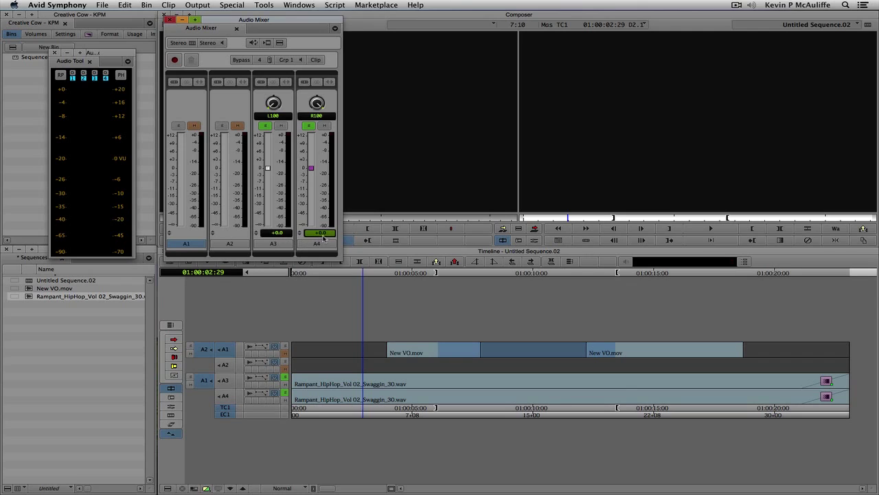
{"action": "left_click_drag", "start_coordinate": [326, 237], "coordinate": [337, 253]}
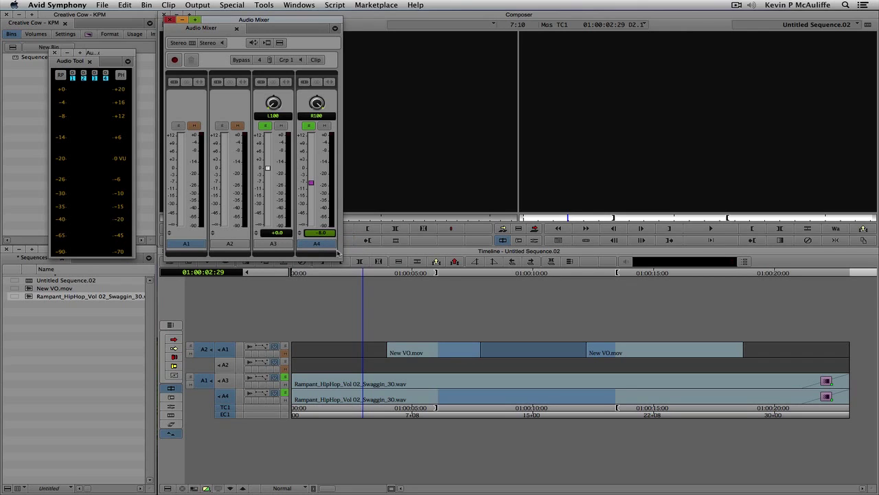
{"action": "left_click", "coordinate": [318, 165], "text": "alt"}
{"action": "left_click", "coordinate": [304, 81]}
{"action": "left_click", "coordinate": [261, 81]}
{"action": "type", "text": "-8"}
{"action": "key", "text": "Return"}
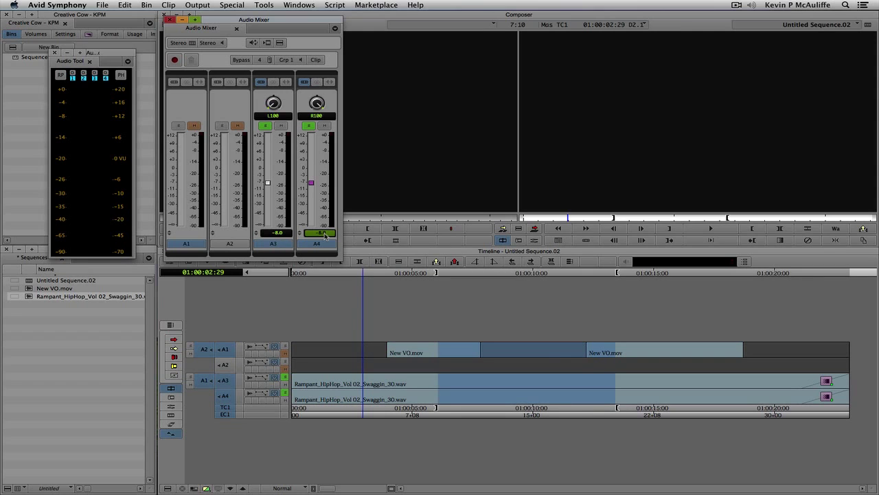
Play the soloed music from the start of the sequence to check its reduced level on the meters
{"action": "left_click", "coordinate": [371, 385]}
{"action": "key", "text": "Home"}
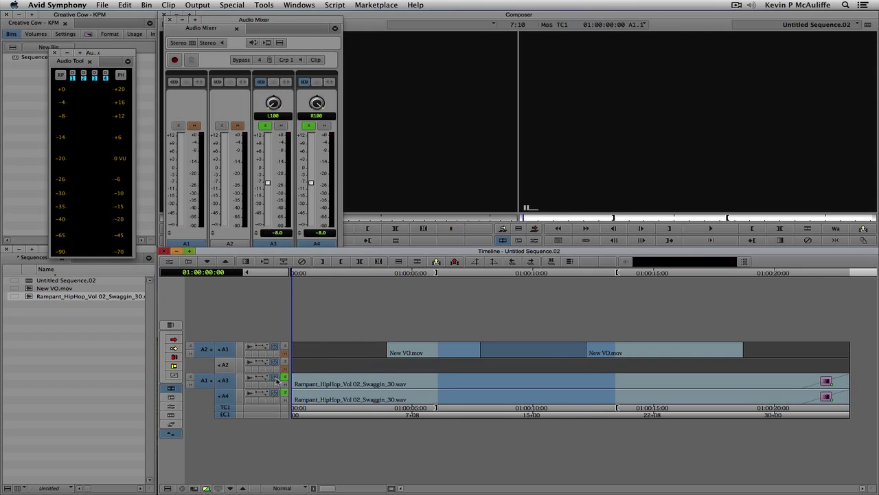
{"action": "key", "text": "space"}
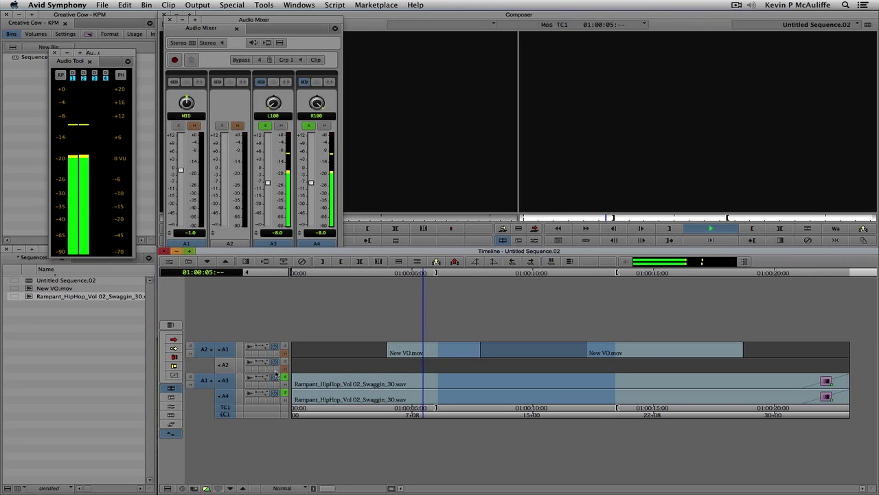
Take A3 and A4 off solo and play the full mix through the first voice-over section
{"action": "left_click", "coordinate": [286, 377]}
{"action": "left_click", "coordinate": [285, 393]}
{"action": "left_click", "coordinate": [372, 372]}
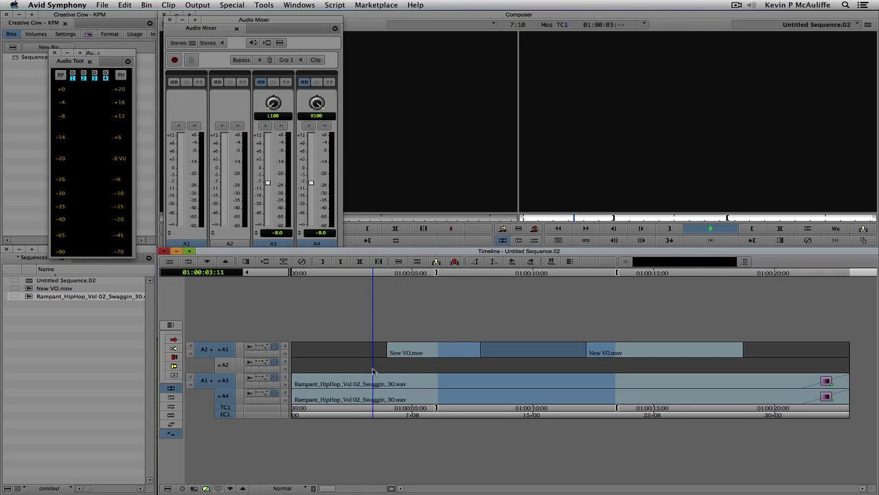
{"action": "key", "text": "space"}
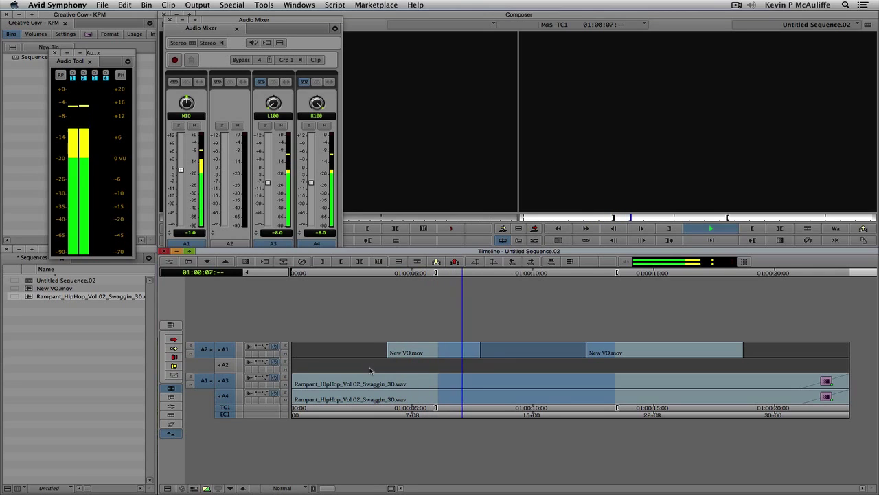
{"action": "key", "text": "space"}
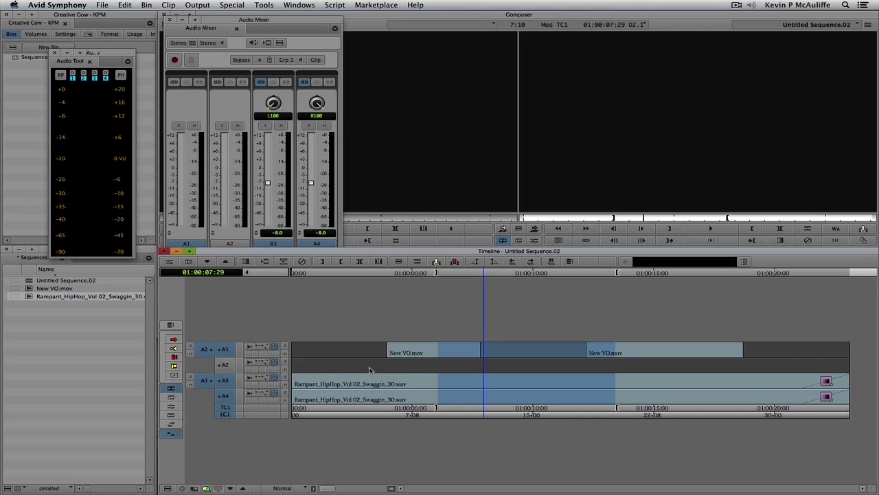
Enable only the music tracks A3 and A4 and add an edit to them just before the first voice-over section
{"action": "left_click", "coordinate": [415, 378]}
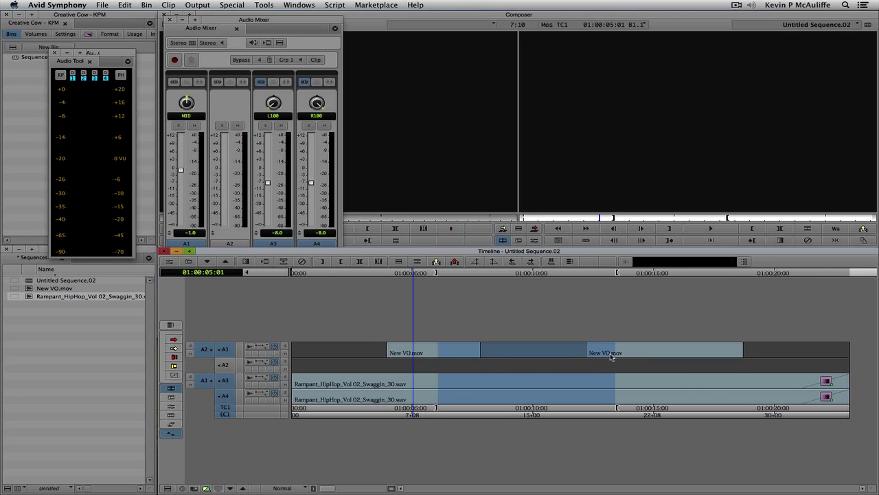
{"action": "left_click", "coordinate": [390, 386]}
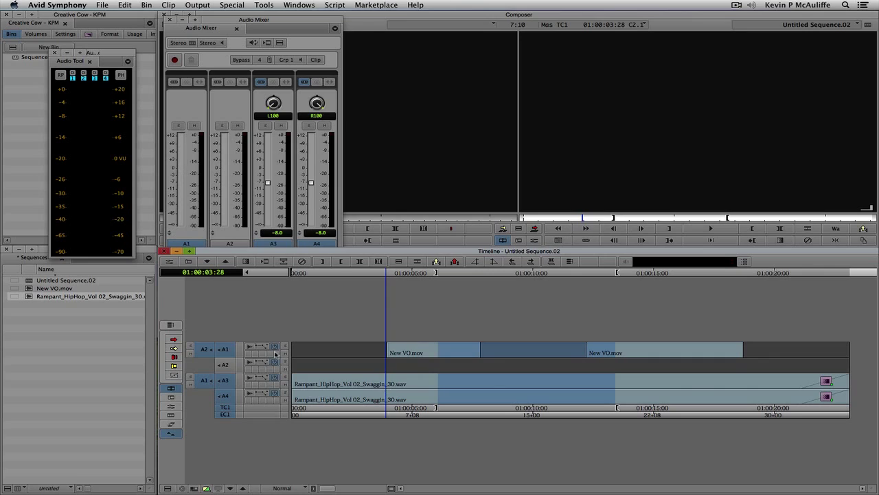
{"action": "left_click_drag", "start_coordinate": [226, 352], "coordinate": [226, 394]}
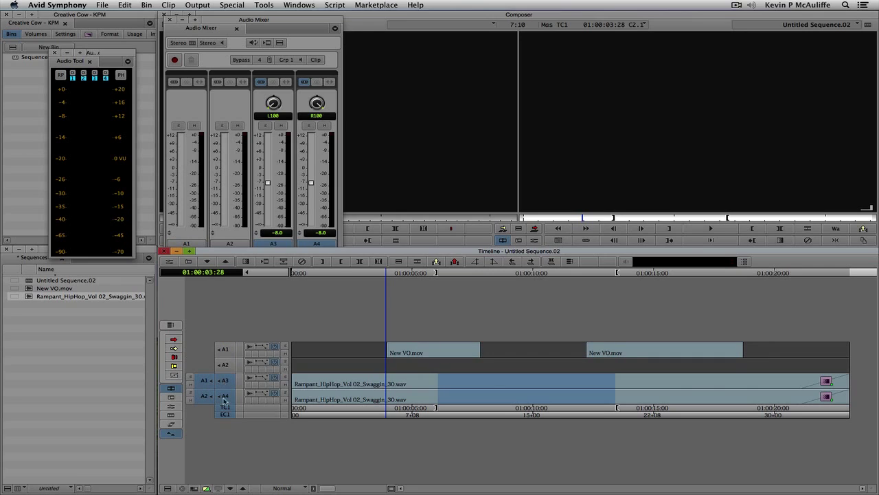
{"action": "left_click", "coordinate": [385, 394]}
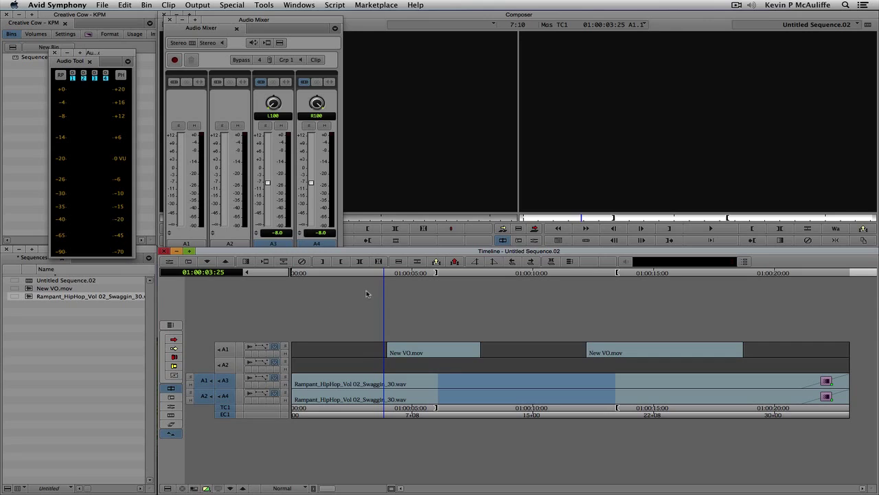
{"action": "left_click", "coordinate": [417, 262]}
{"action": "key", "text": "h"}
Add edits to the music tracks just after the first voice-over section, just before the second, and just after the second
{"action": "left_click", "coordinate": [485, 389]}
{"action": "key", "text": "h"}
{"action": "left_click", "coordinate": [586, 390]}
{"action": "key", "text": "h"}
{"action": "left_click", "coordinate": [728, 385]}
{"action": "left_click", "coordinate": [749, 385]}
{"action": "key", "text": "h"}
Set the ganged A3 and A4 music level under the first voice-over section to -14 dB
{"action": "left_click", "coordinate": [459, 396]}
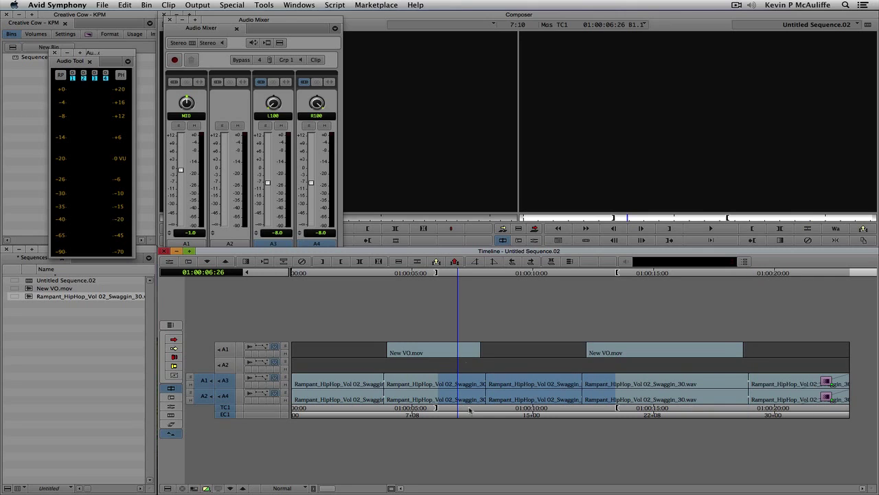
{"action": "left_click", "coordinate": [287, 28]}
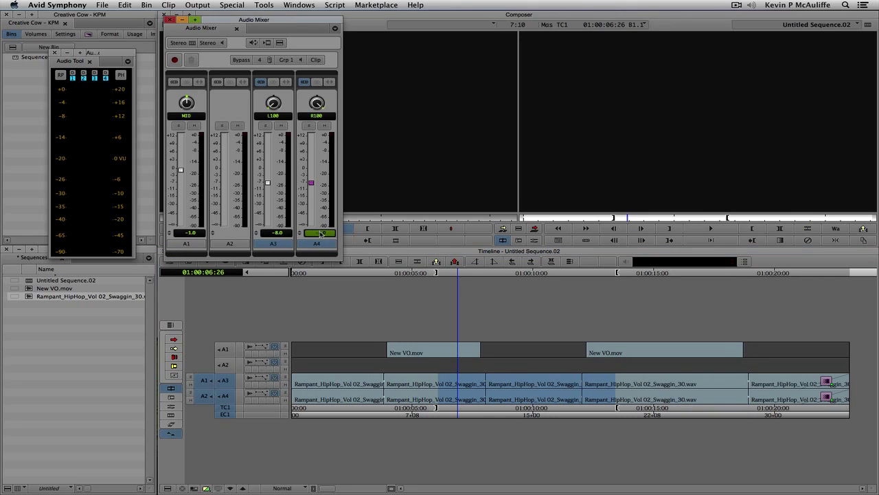
{"action": "type", "text": "-14"}
{"action": "key", "text": "Return"}
Lower the ganged A3 and A4 music level under the second voice-over section by six steps
{"action": "left_click", "coordinate": [608, 382]}
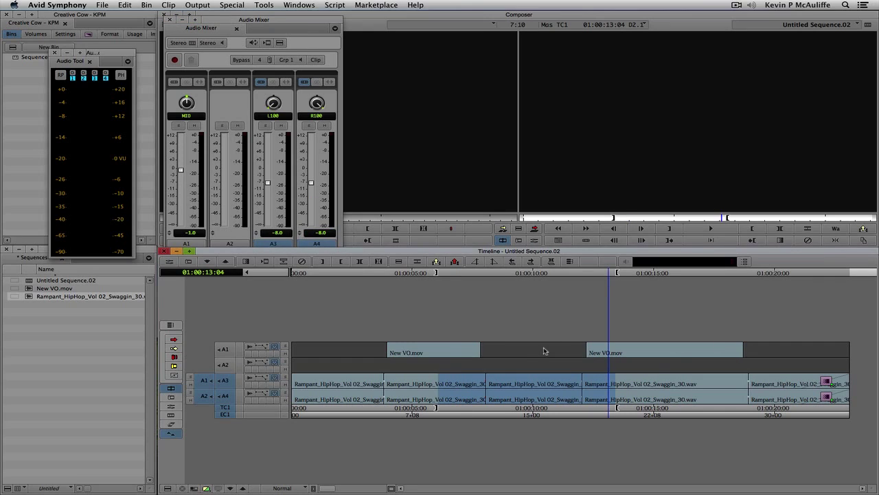
{"action": "left_click", "coordinate": [331, 223]}
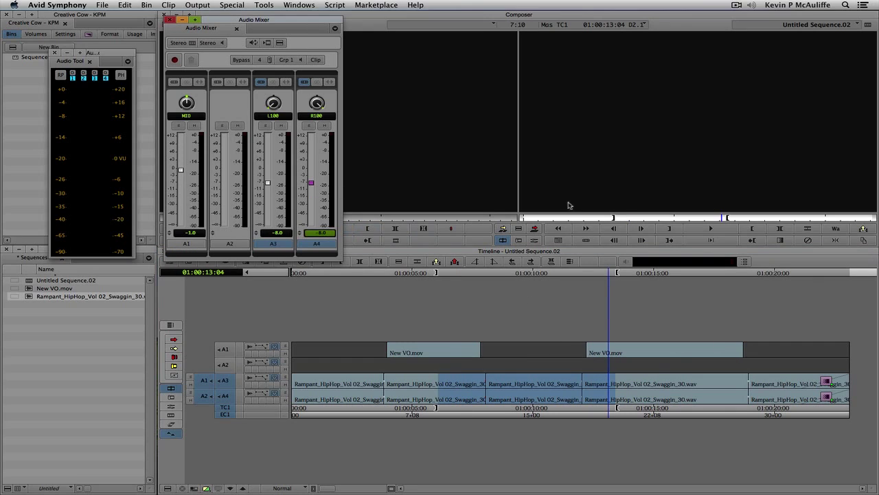
{"action": "key", "text": "Down"}
{"action": "key", "text": "Down"}
{"action": "key", "text": "Down"}
{"action": "key", "text": "Down"}
{"action": "key", "text": "Down"}
{"action": "key", "text": "Down"}
Play the full mix from before the first voice-over section to the end to check the ducked music levels
{"action": "left_click", "coordinate": [376, 374]}
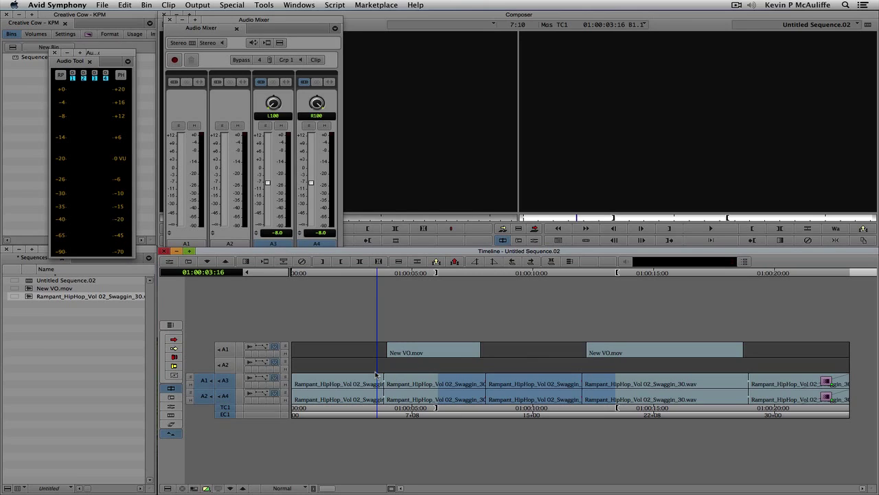
{"action": "left_click_drag", "start_coordinate": [378, 371], "coordinate": [353, 383]}
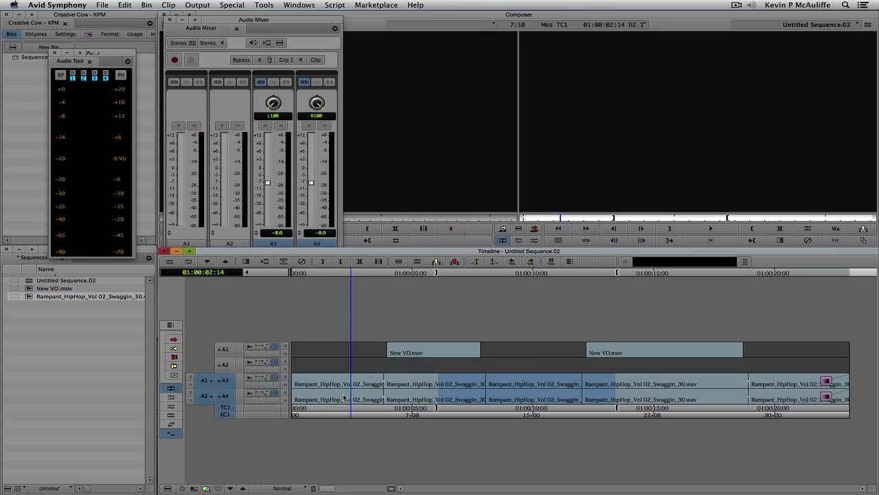
{"action": "key", "text": "space"}
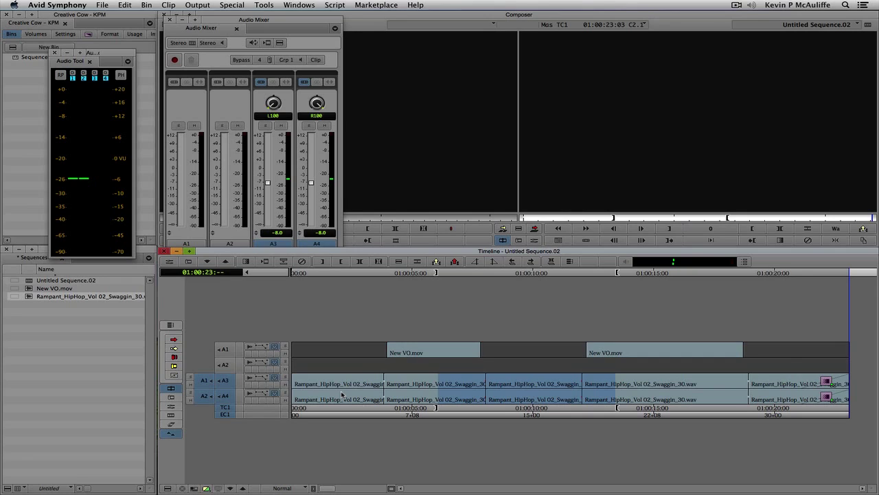
Mark an in-to-out range from just before the first music edit to just after the edit following the second voice-over section
{"action": "left_click", "coordinate": [376, 389]}
{"action": "key", "text": "i"}
{"action": "left_click_drag", "start_coordinate": [376, 389], "coordinate": [758, 406]}
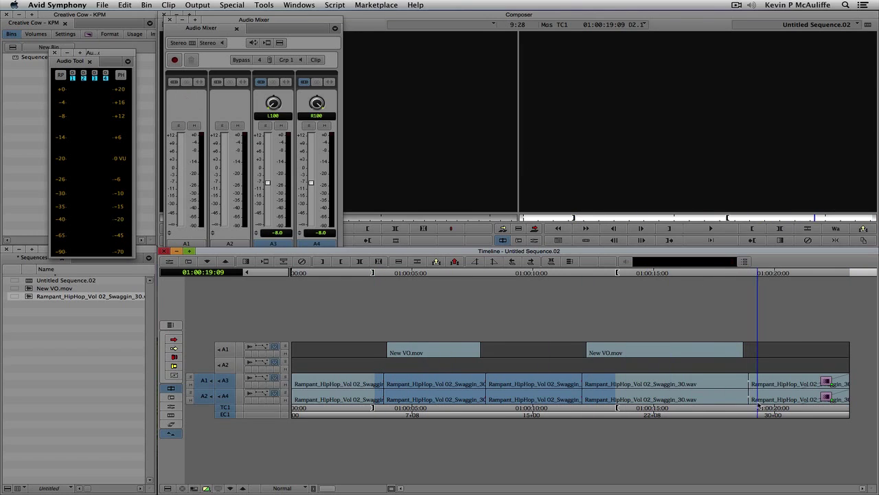
{"action": "key", "text": "o"}
Add 24-frame dissolves centered on the cut to all A3 and A4 music transitions between the in and out marks
{"action": "key", "text": "backslash"}
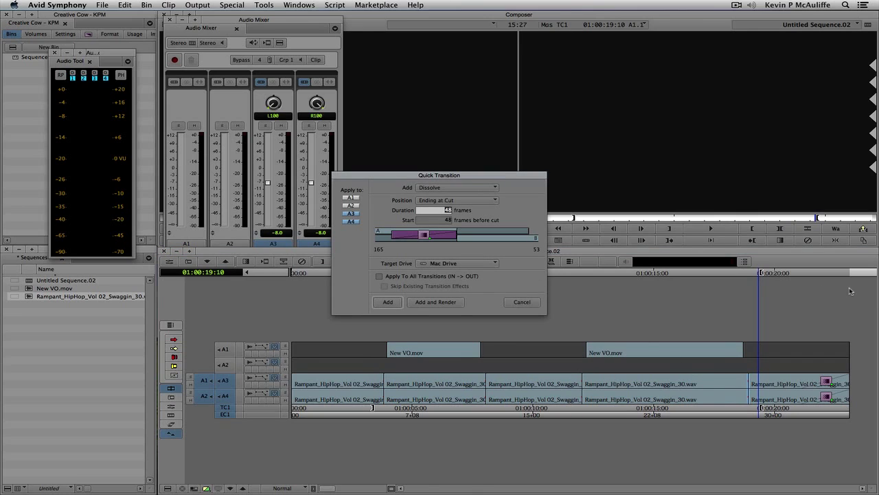
{"action": "type", "text": "24"}
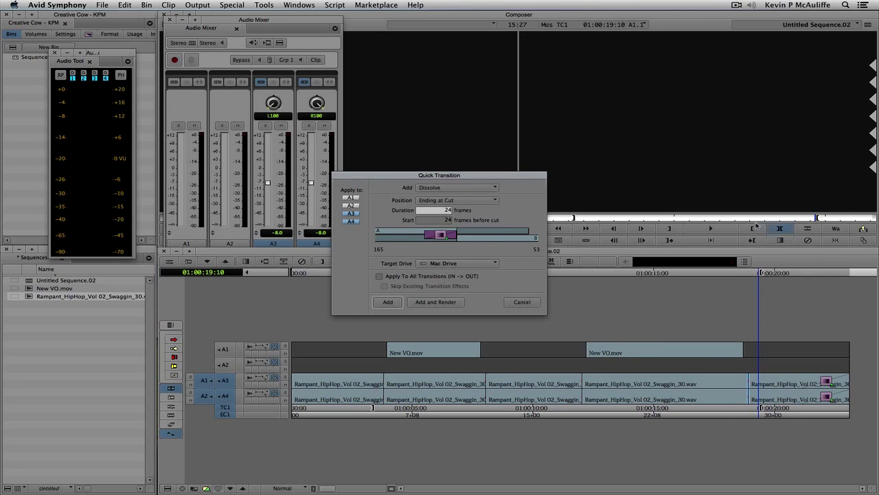
{"action": "left_click", "coordinate": [461, 200]}
{"action": "left_click", "coordinate": [453, 208]}
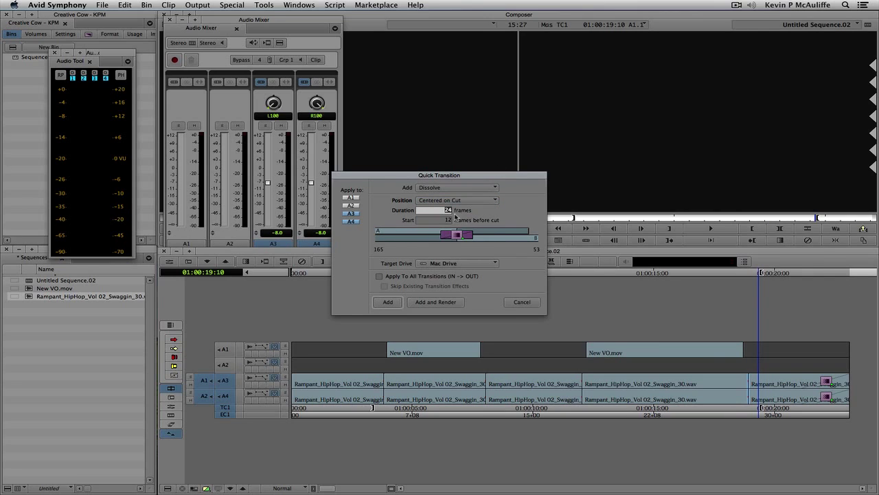
{"action": "left_click", "coordinate": [389, 278]}
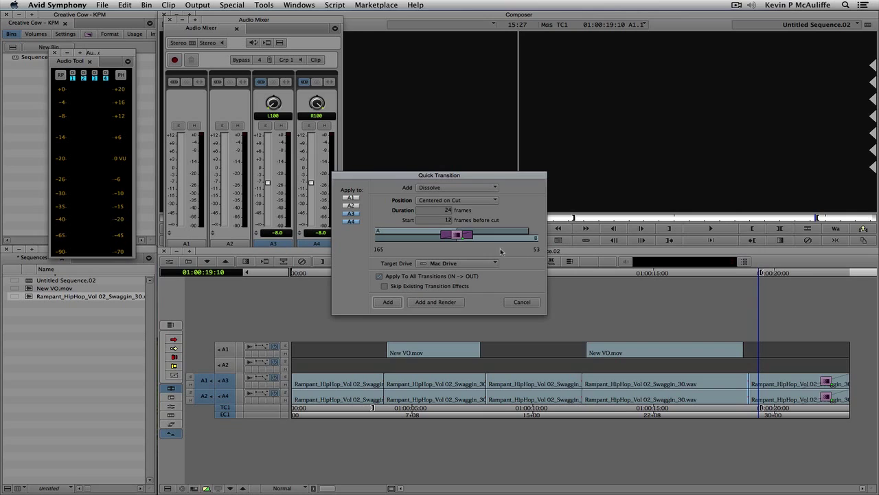
{"action": "left_click", "coordinate": [395, 303]}
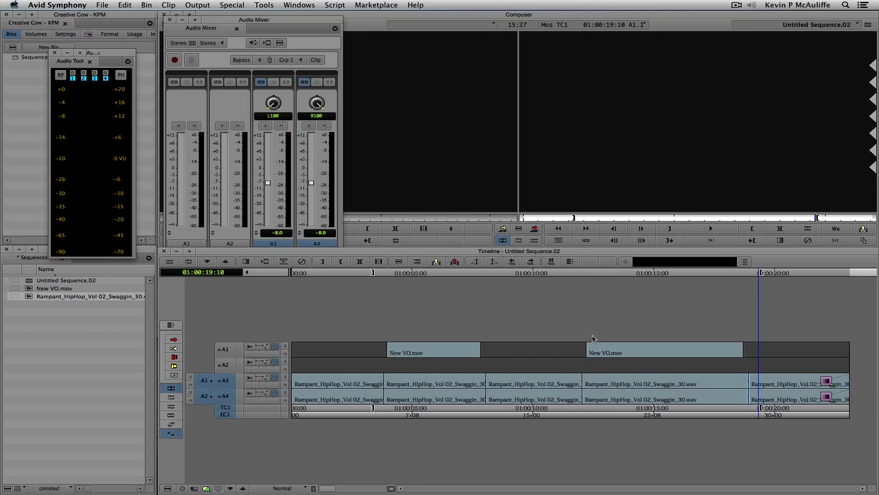
Play the mix from before the first voice-over section past the last voice-over to check the smoothed music level changes
{"action": "left_click_drag", "start_coordinate": [379, 395], "coordinate": [328, 393]}
{"action": "key", "text": "space"}
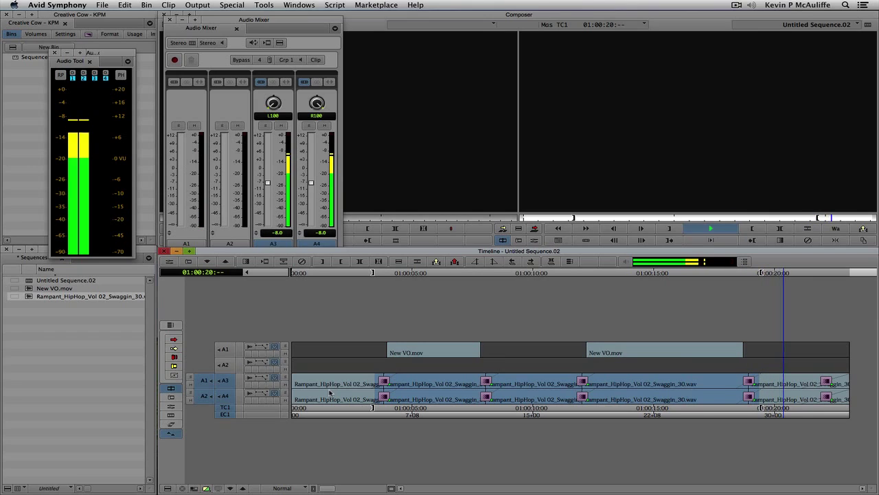
{"action": "key", "text": "space"}
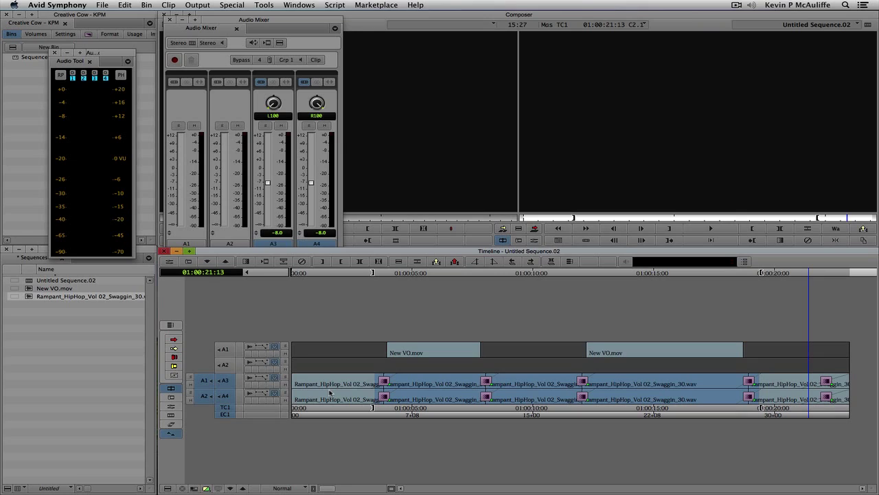